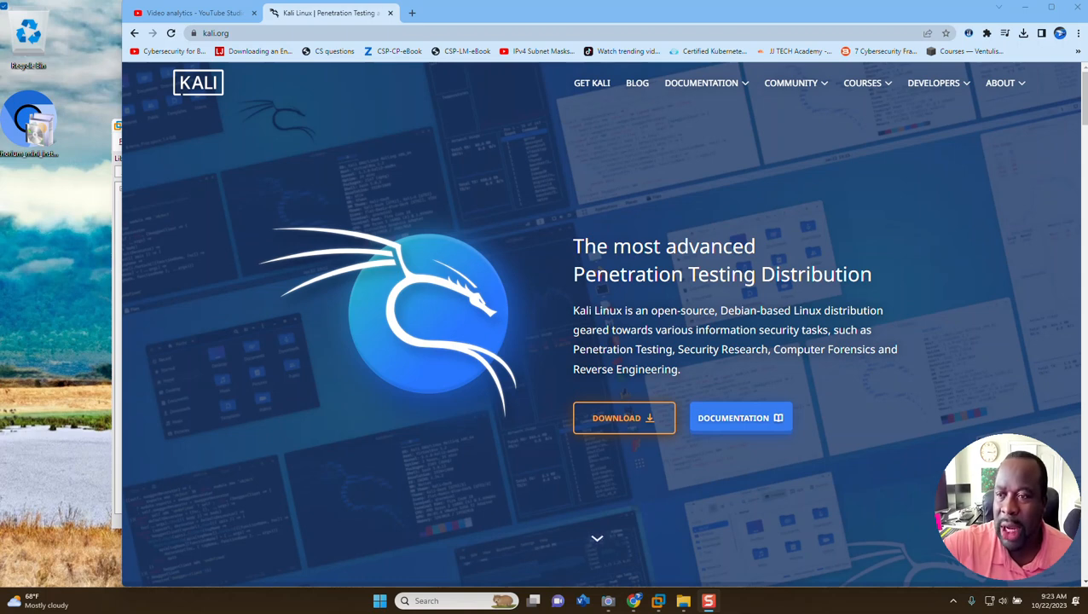
Open the download page on kali.org and go to the 64-bit Installer Images
left_click(258, 27)
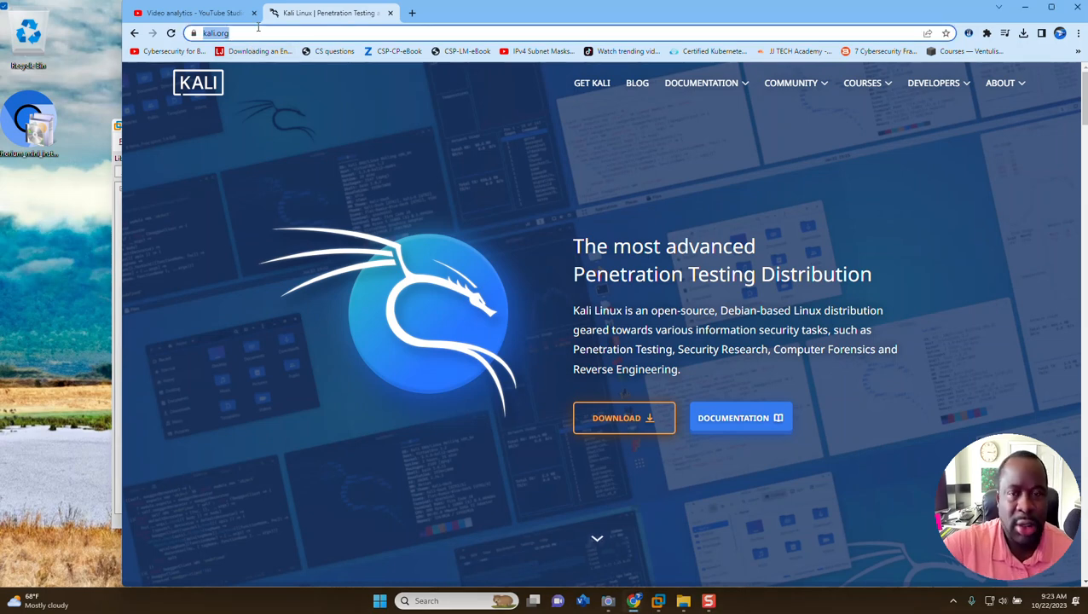
key("Return")
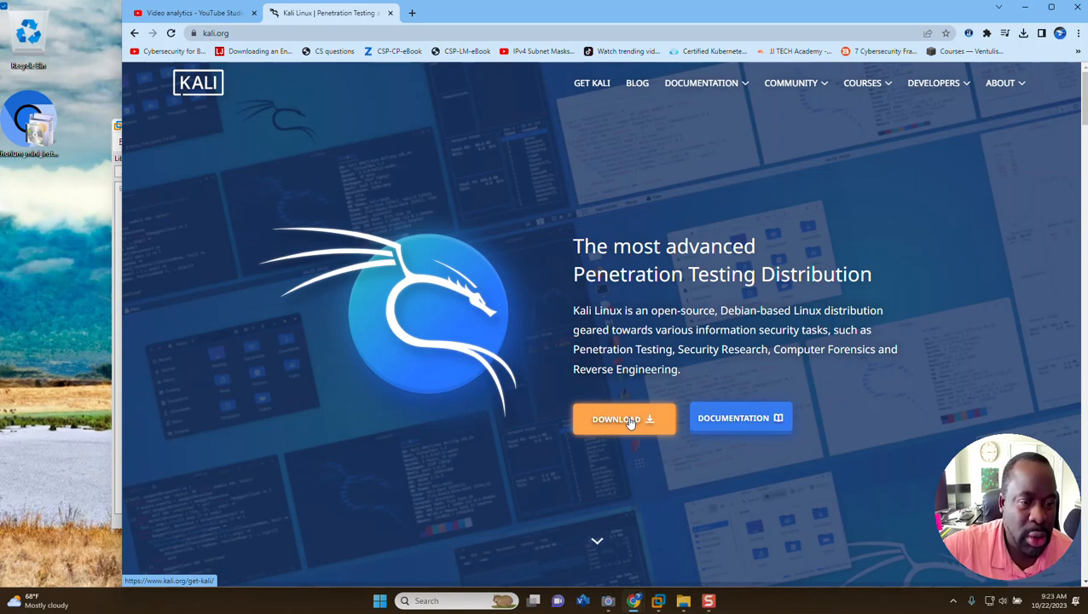
left_click(624, 421)
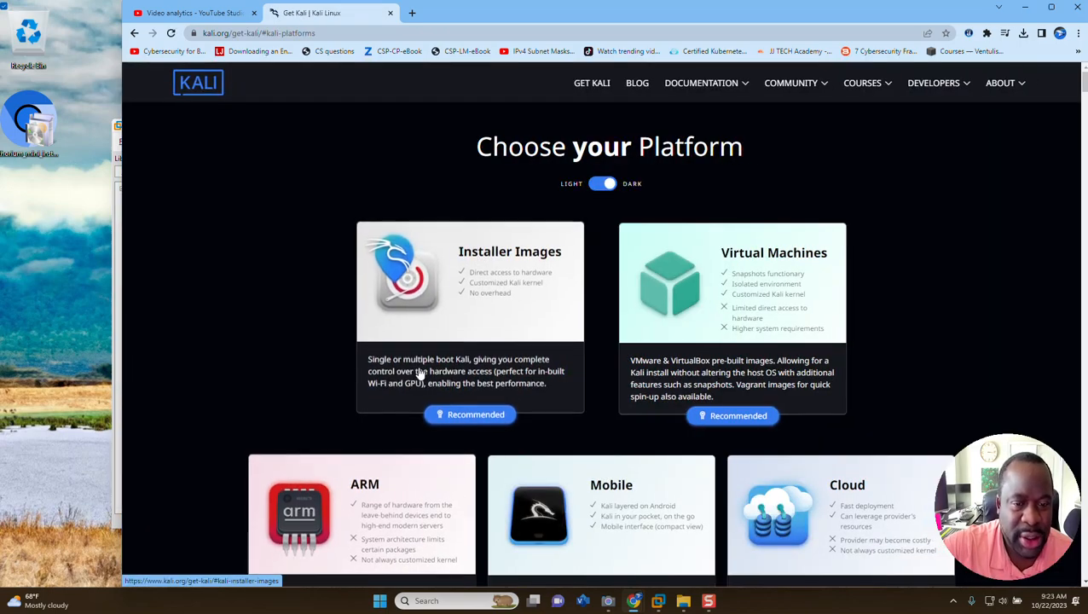
left_click(487, 285)
scroll(584, 332, "down", 3)
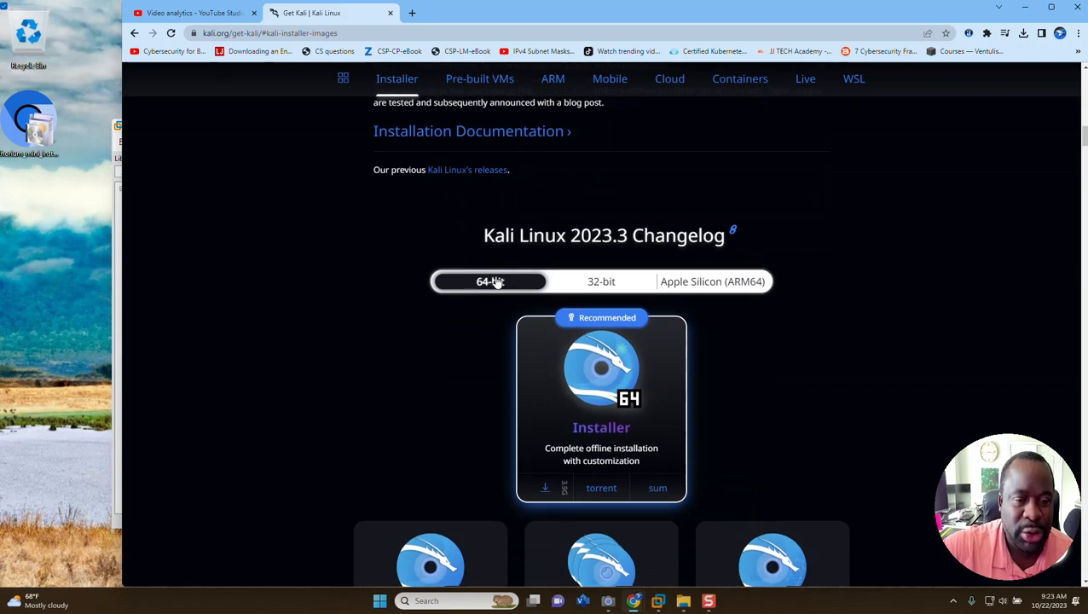
scroll(599, 384, "down", 3)
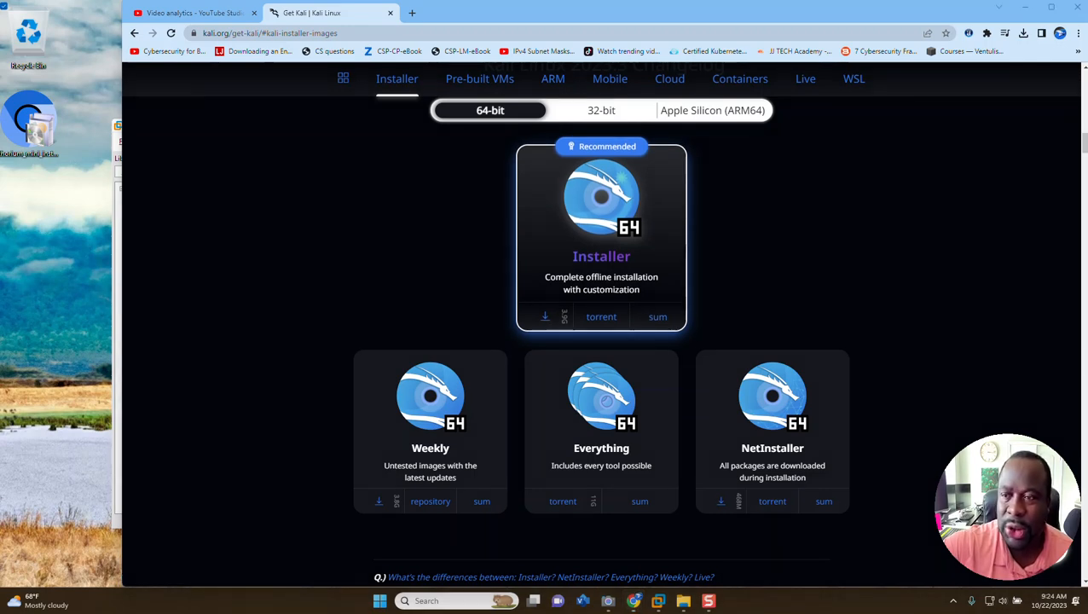
Download the Weekly 64-bit installer image kali-linux-2023-W42-installer-amd64 into the Downloads folder
left_click_drag(203, 542, 368, 505)
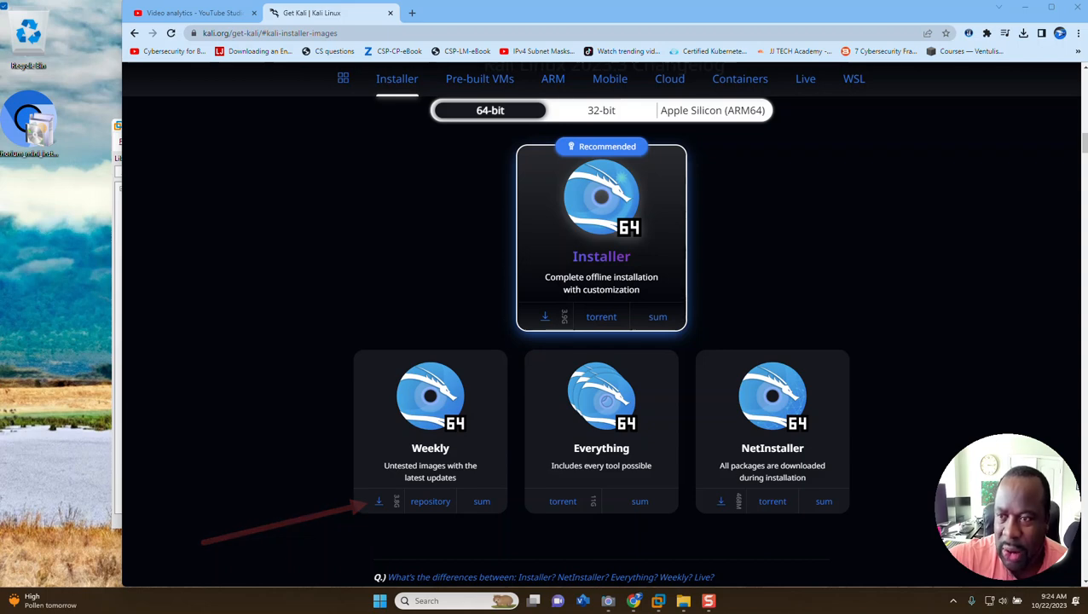
left_click(380, 500)
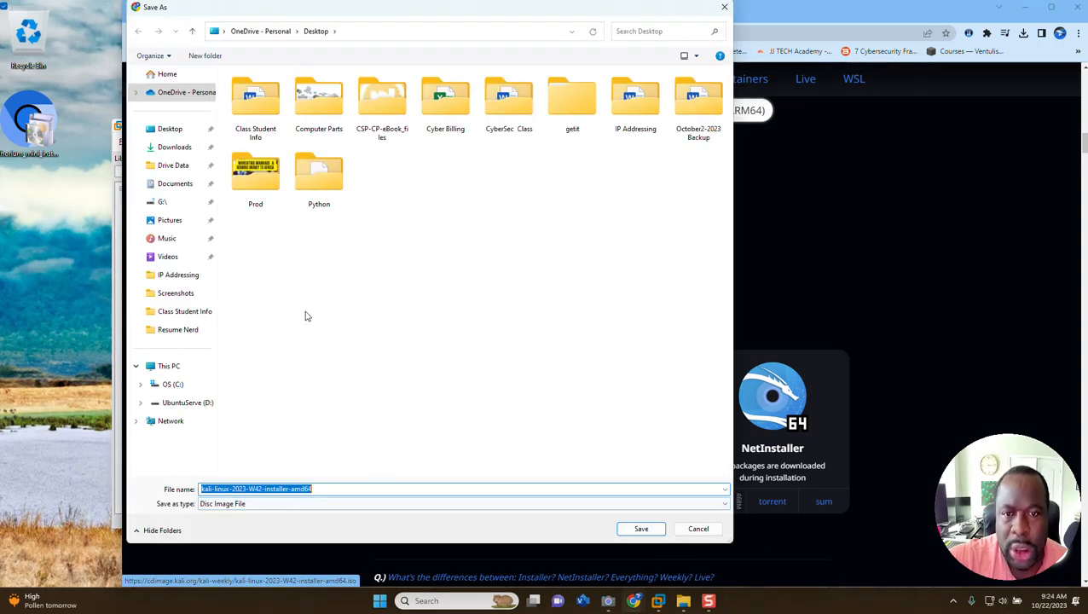
left_click(175, 150)
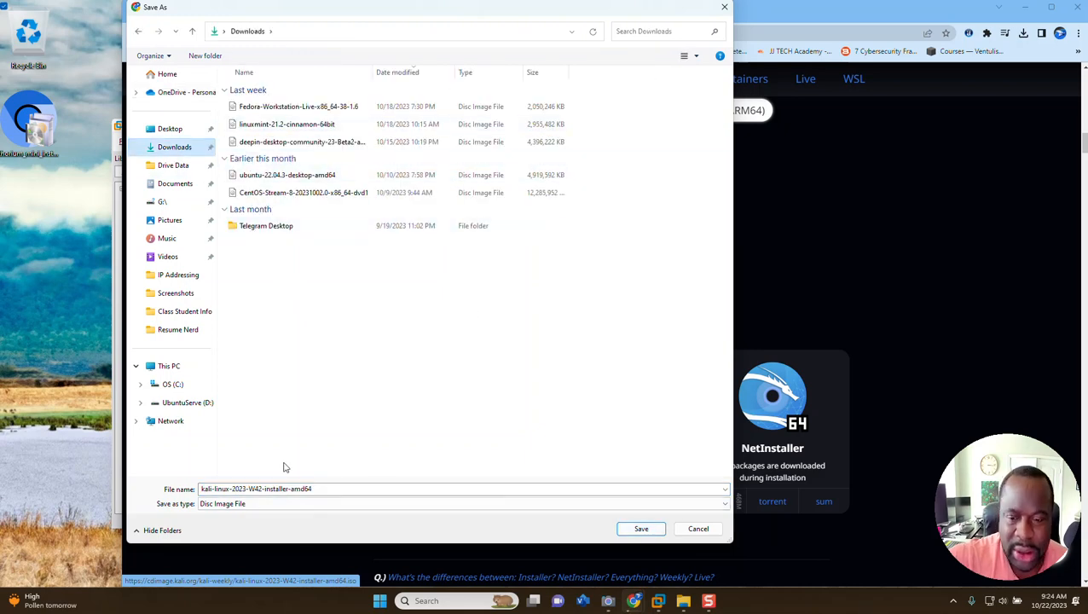
left_click(641, 528)
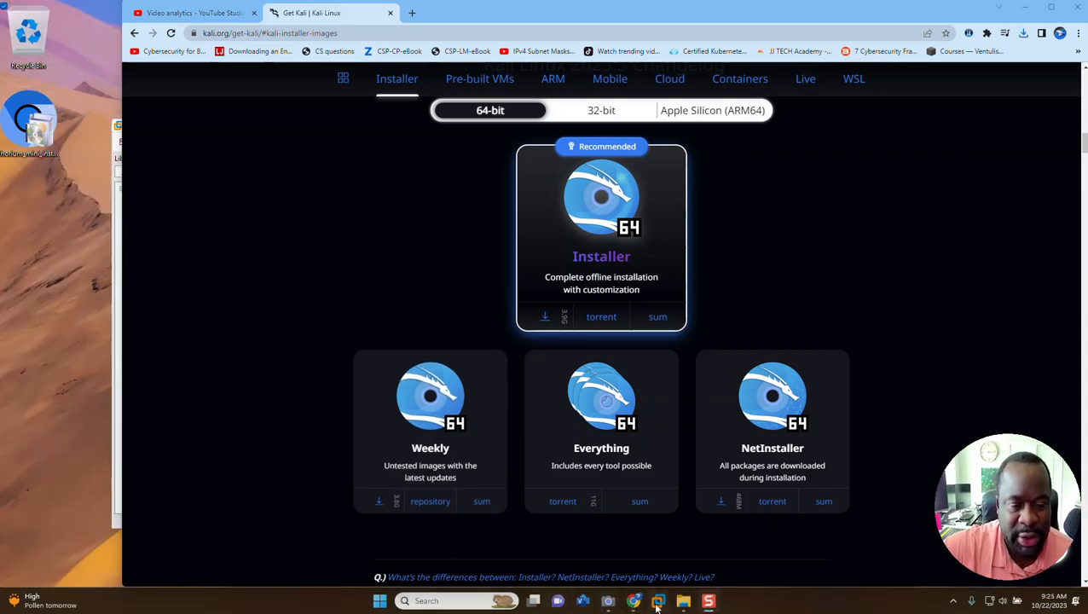
Switch to VMware Workstation and start a new virtual machine with the Typical (recommended) configuration
mouse_move(658, 608)
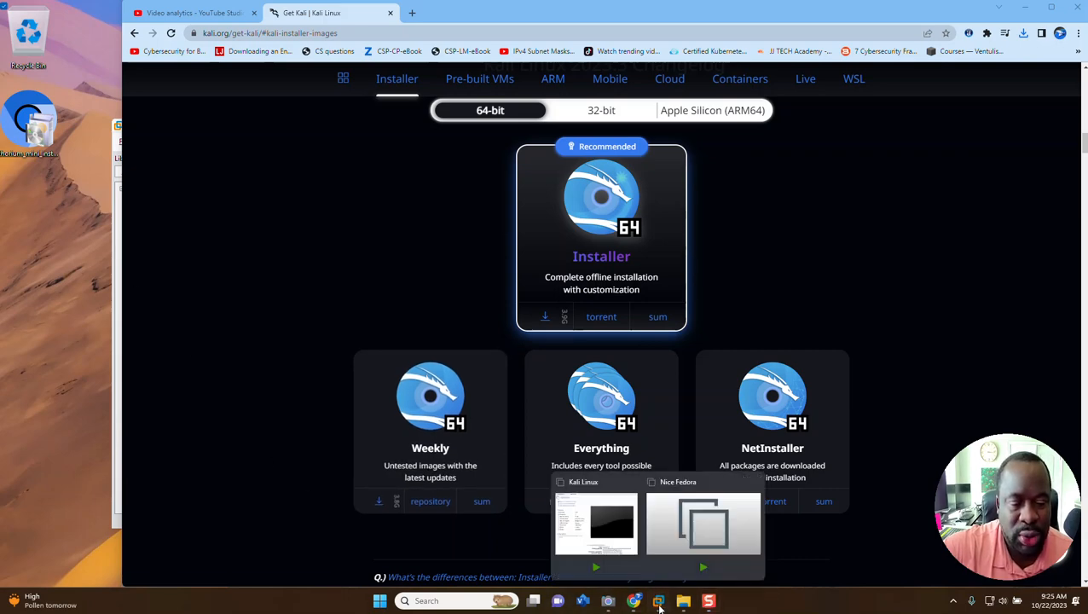
left_click(597, 515)
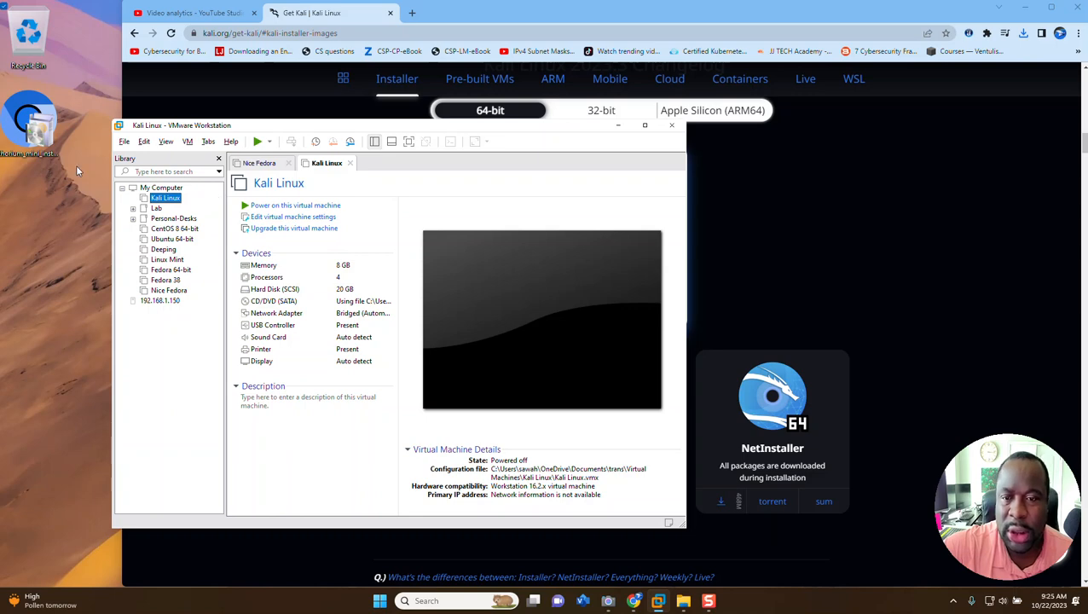
left_click(125, 142)
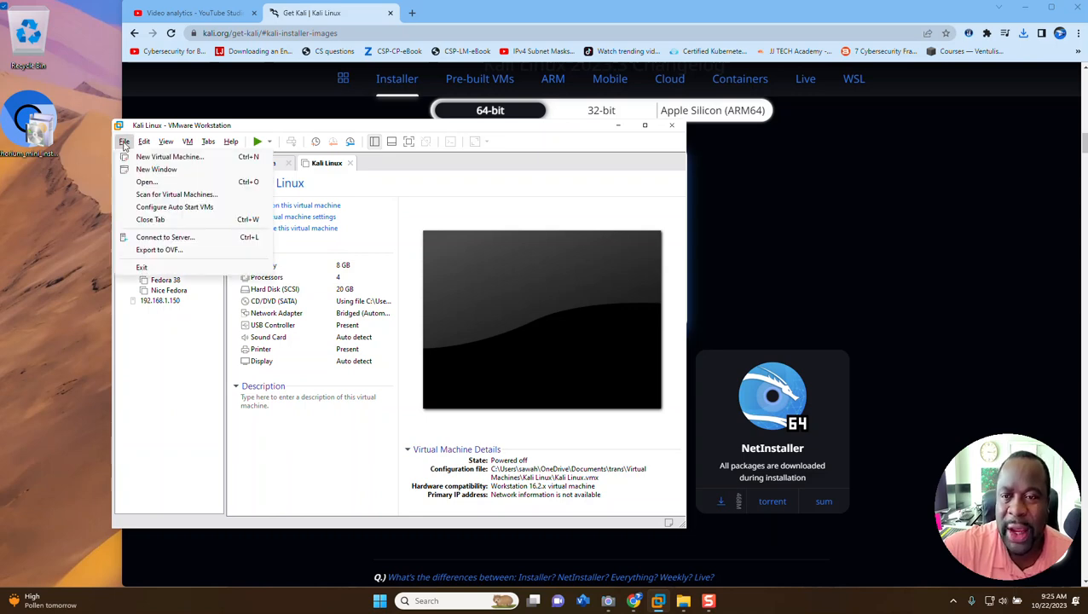
left_click(162, 158)
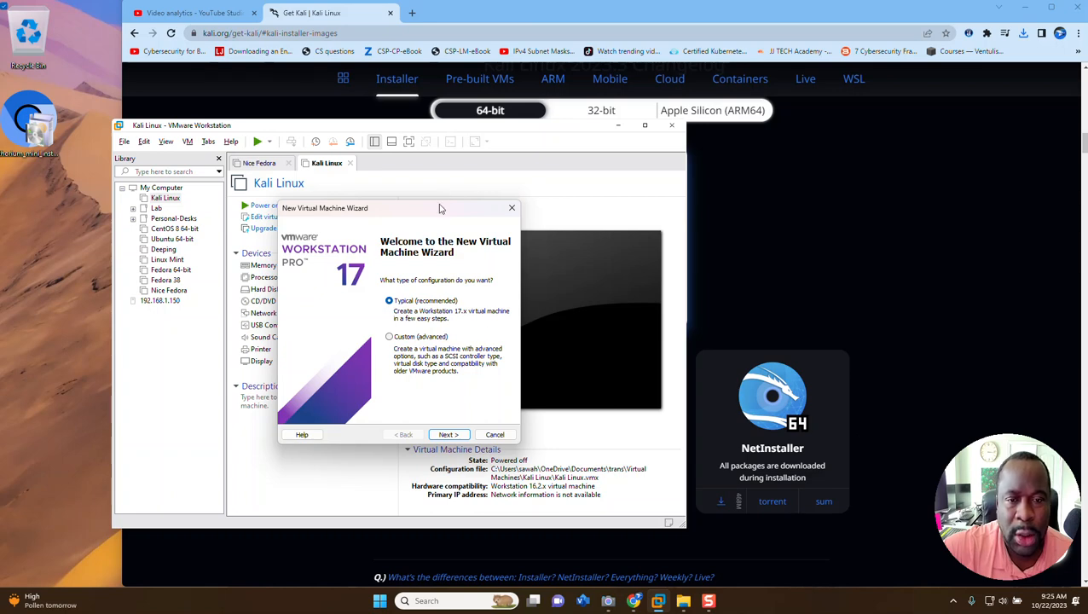
left_click_drag(439, 209, 581, 60)
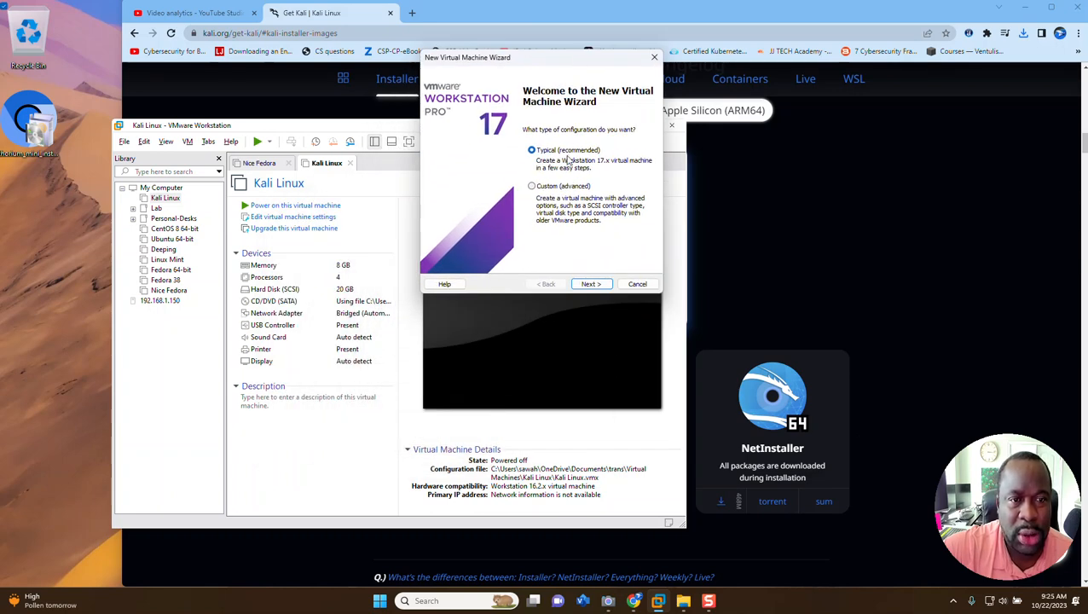
left_click(586, 286)
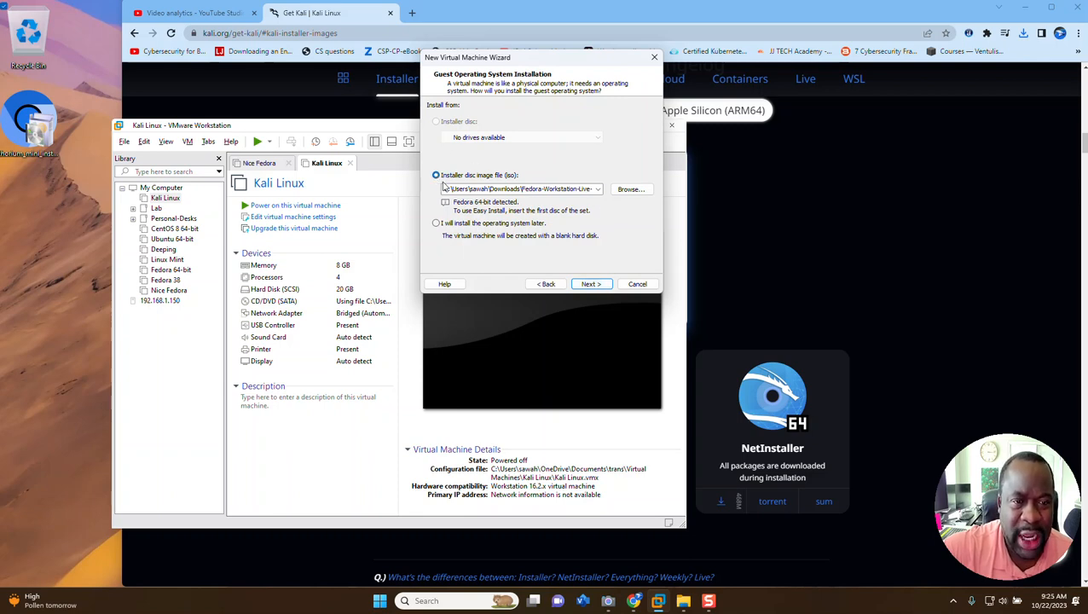
Use kali-linux-2023-W42-installer-amd64 from Downloads as the installer disc image for the virtual machine
left_click(631, 190)
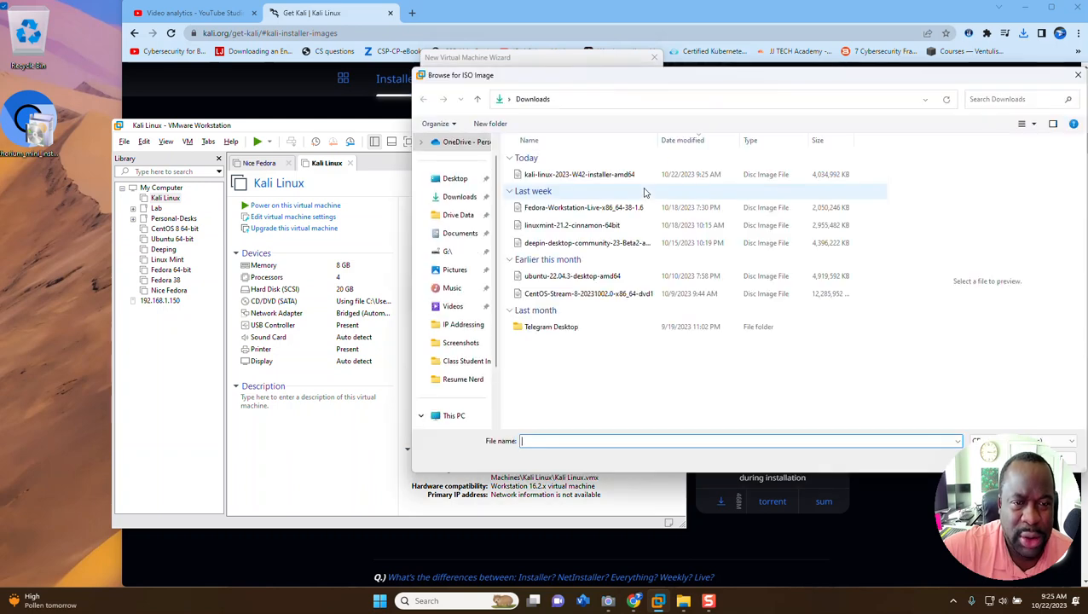
double_click(528, 175)
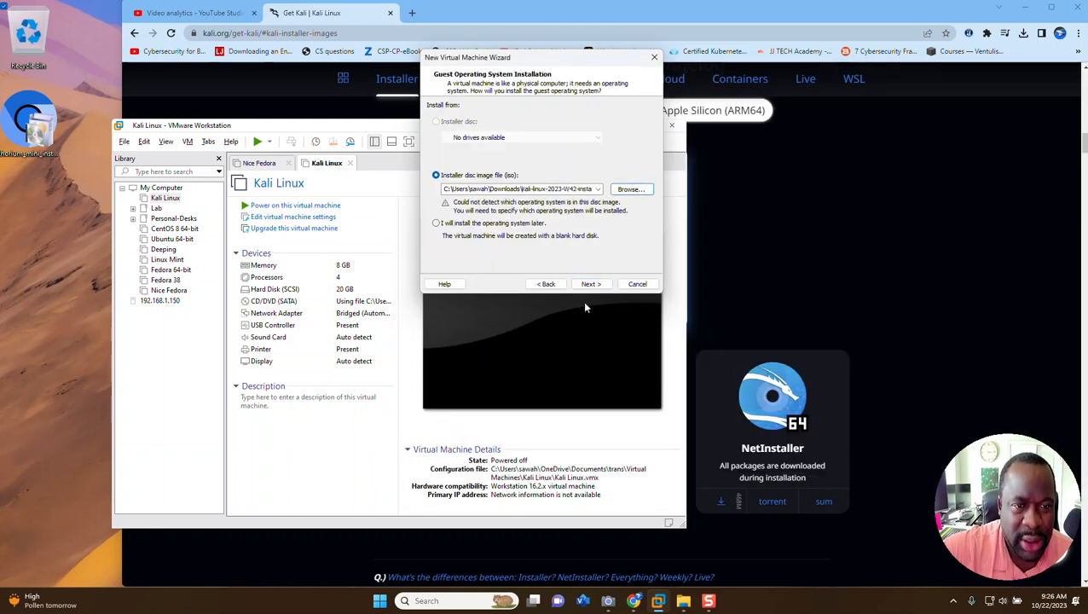
left_click(591, 284)
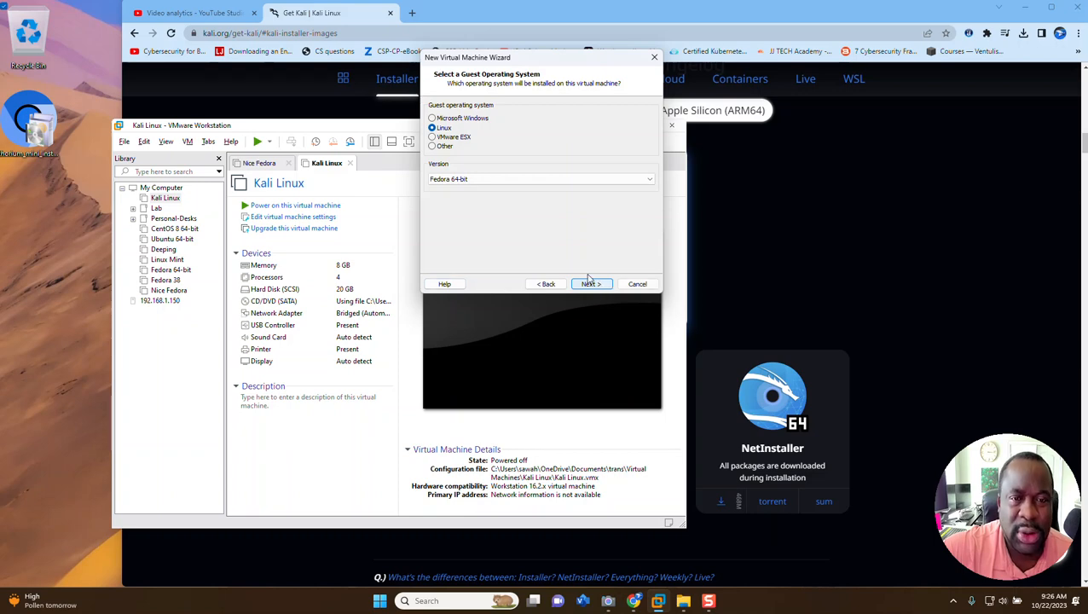
Set the Linux guest operating system version to Ubuntu 64-bit
left_click(475, 179)
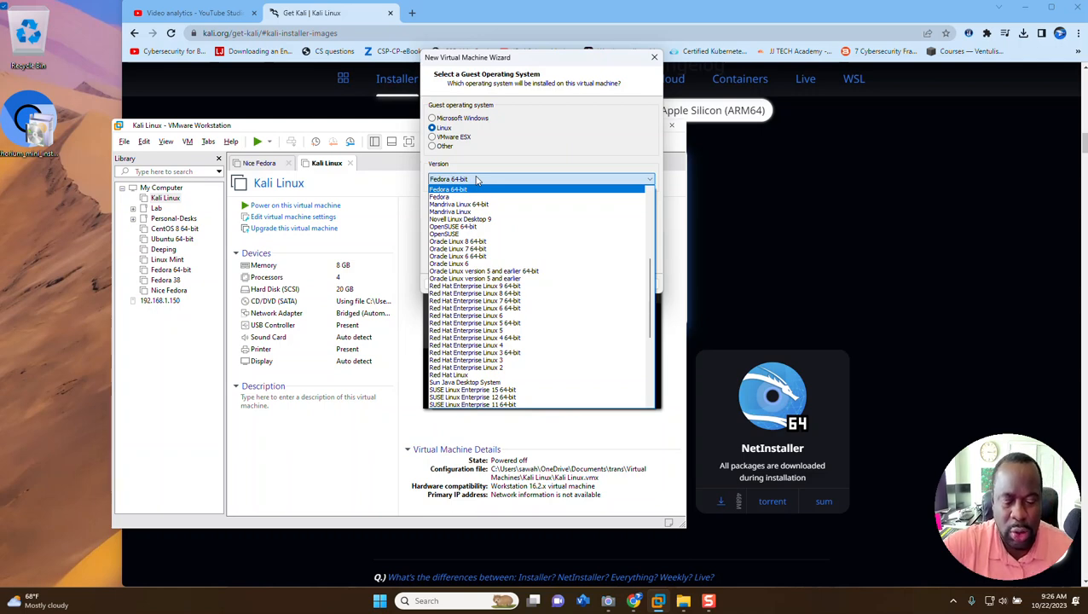
key("u")
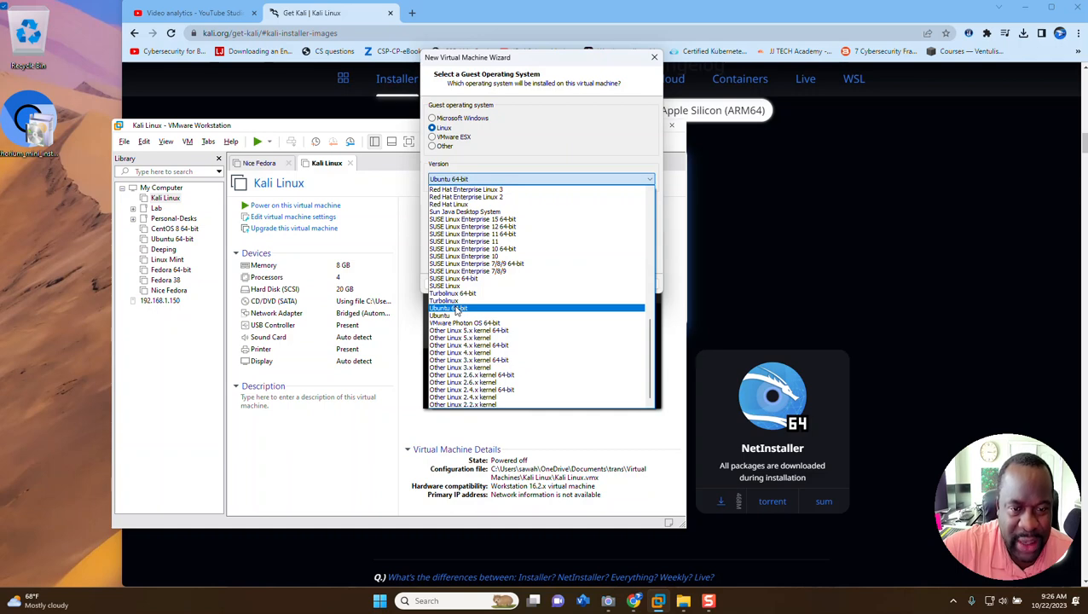
left_click(456, 309)
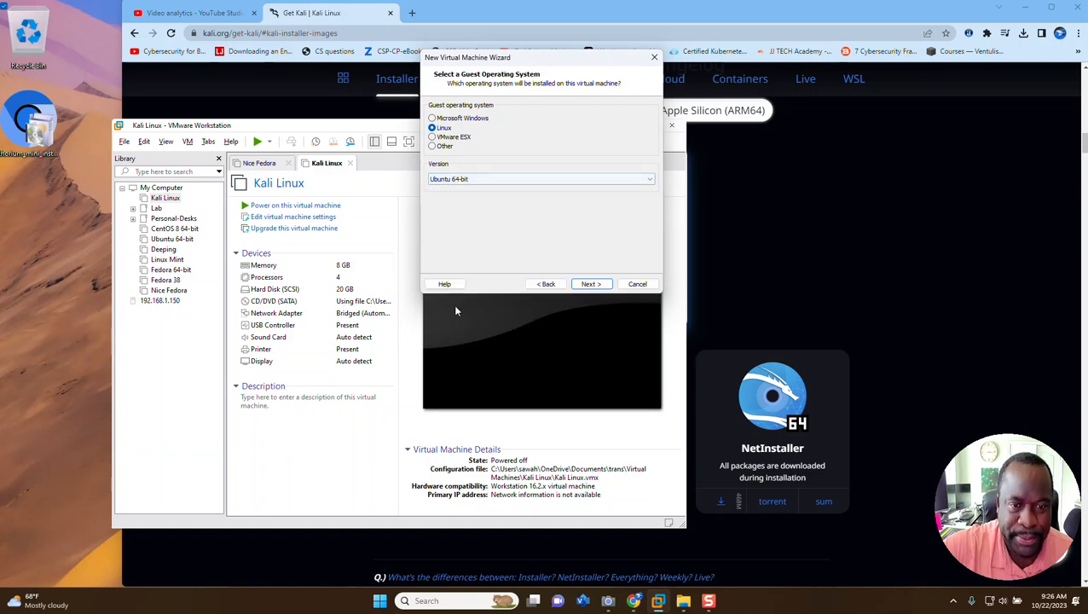
left_click(591, 284)
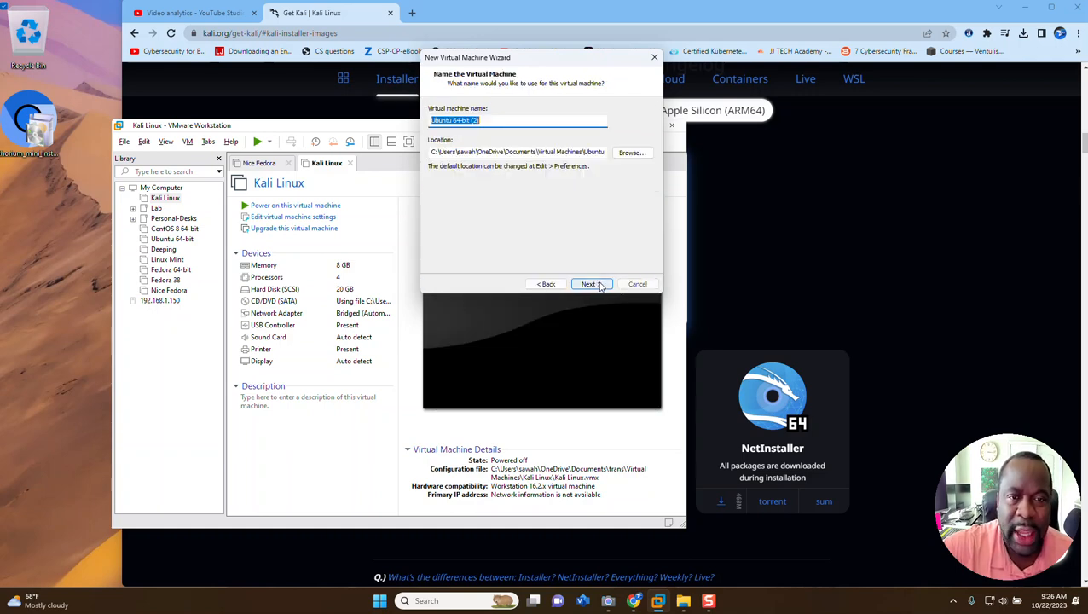
Name the virtual machine KaliHacker, keeping the suggested location
left_click(511, 120)
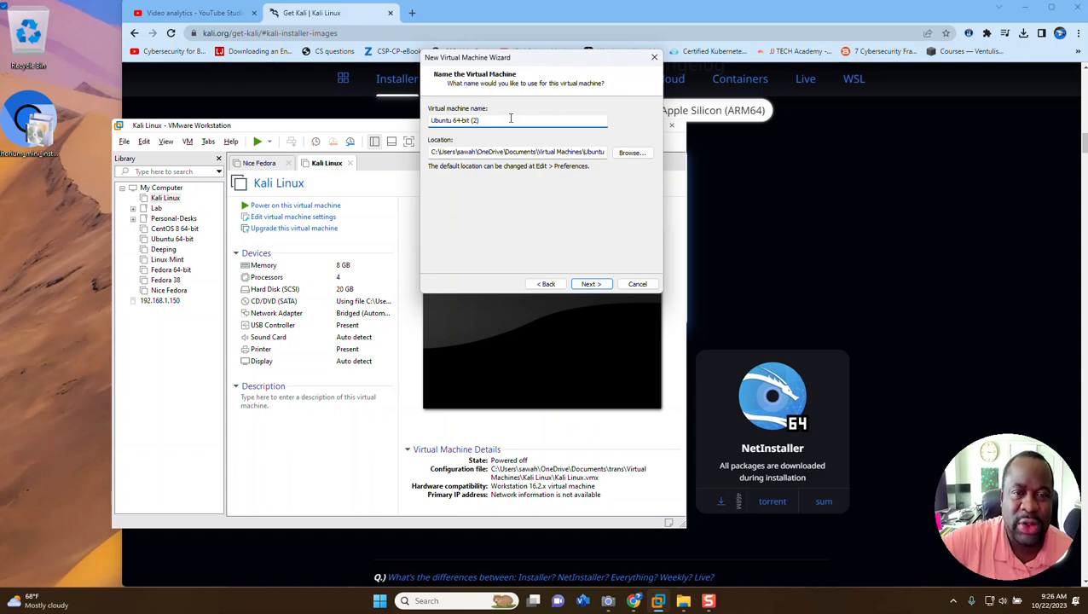
left_click_drag(511, 119, 215, 98)
type("Kali")
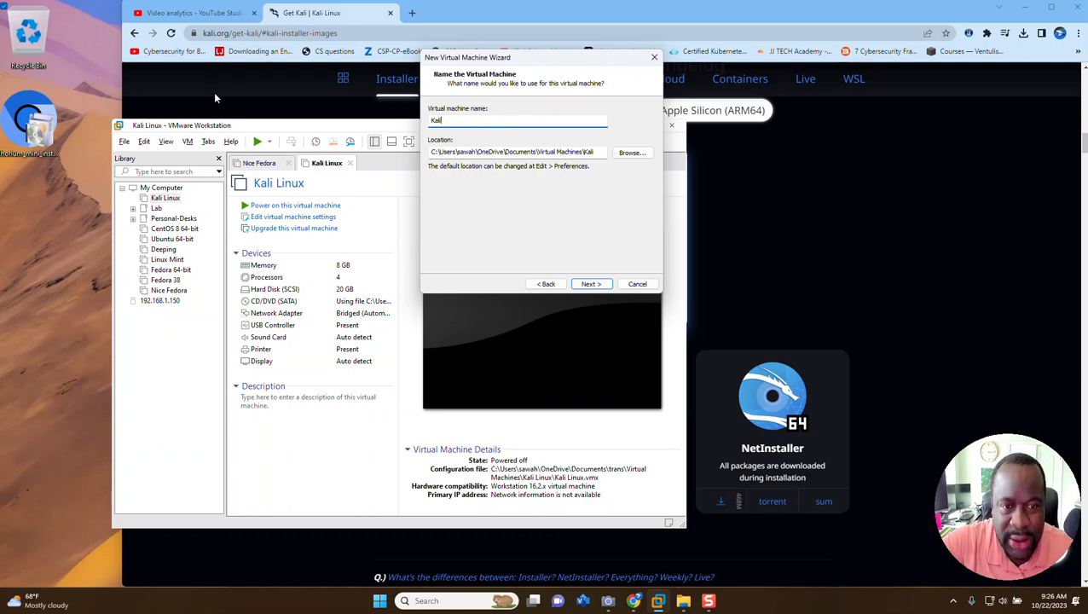
type("Hacker")
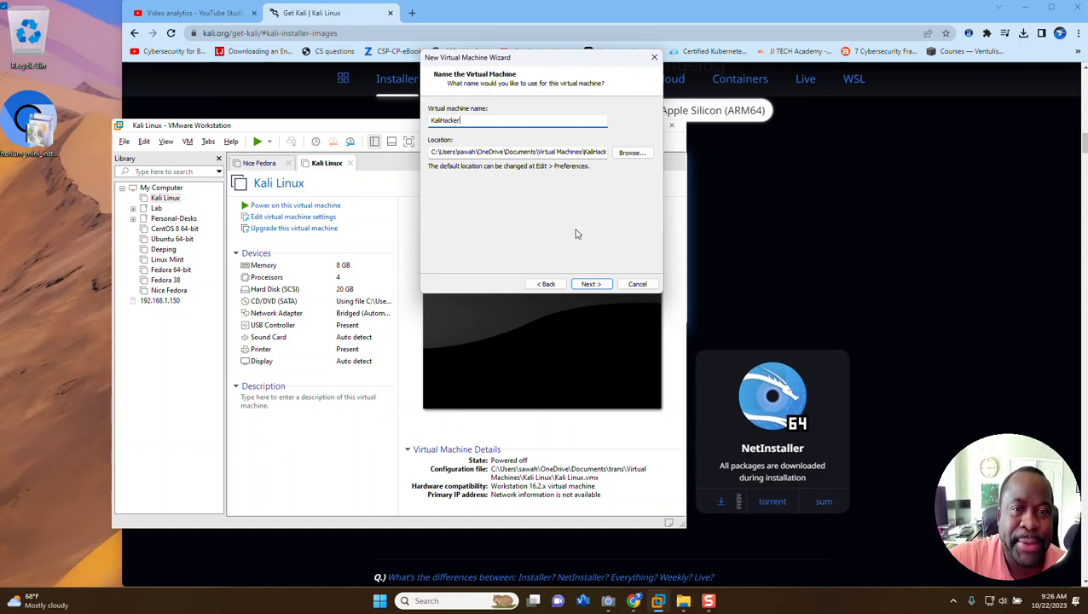
left_click(590, 284)
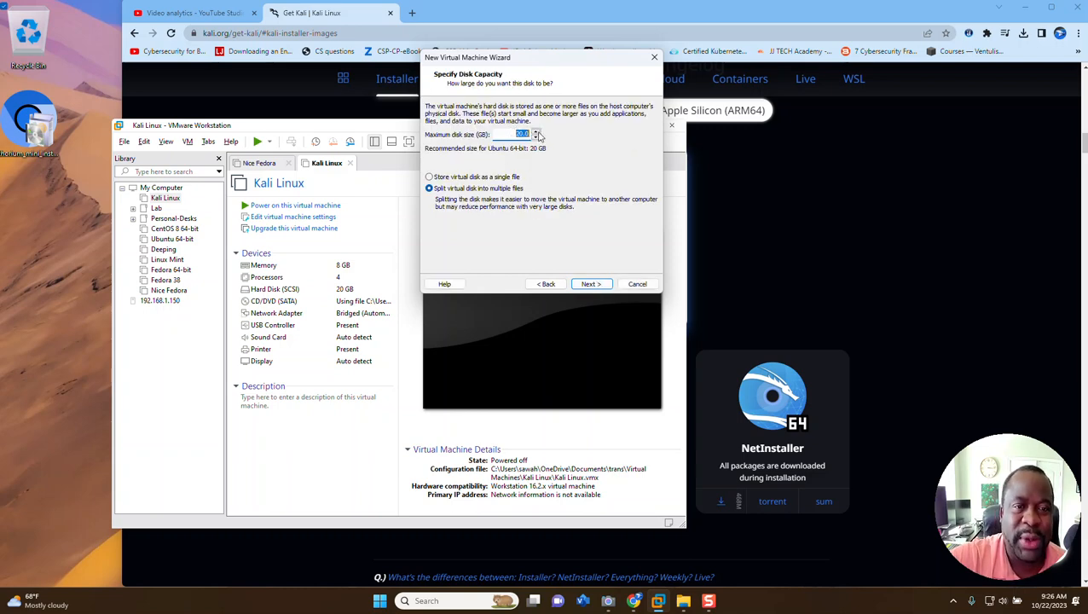
Create the virtual machine with a 20 GB disk split into multiple files and power it on
left_click(589, 284)
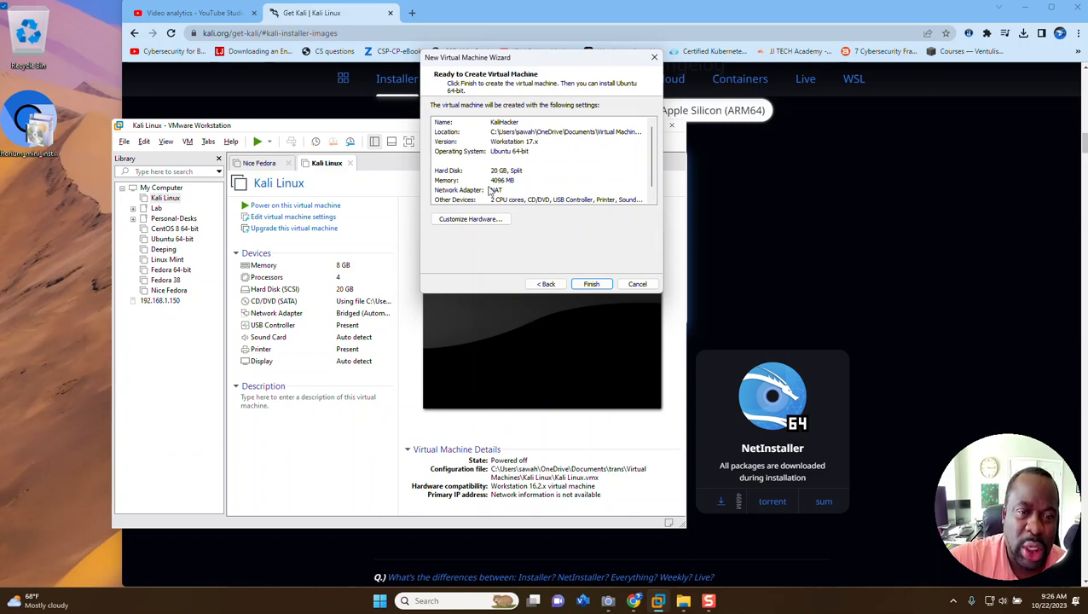
left_click(591, 285)
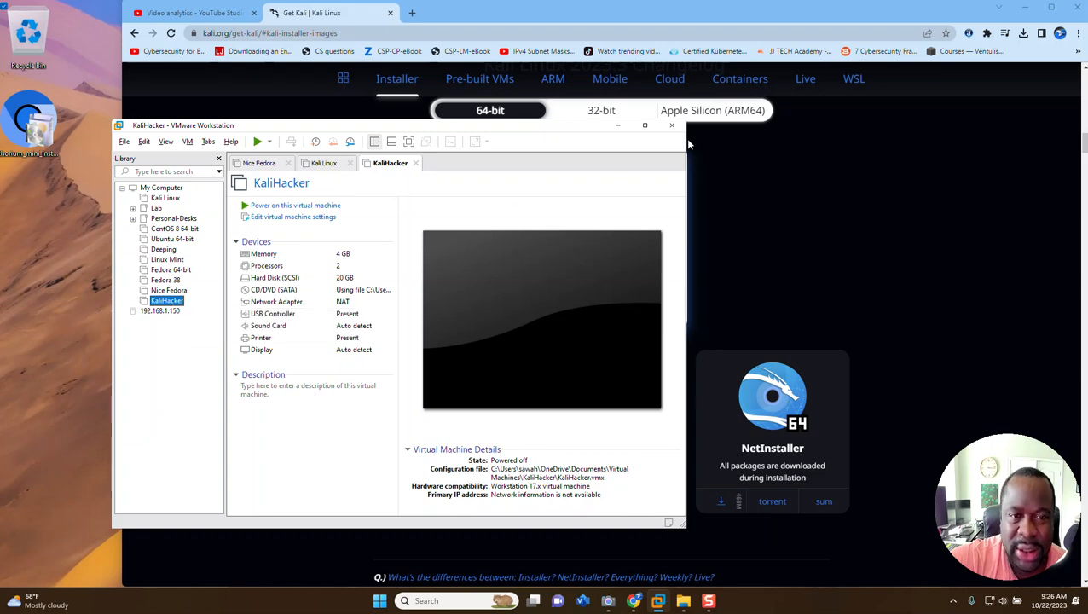
left_click(642, 127)
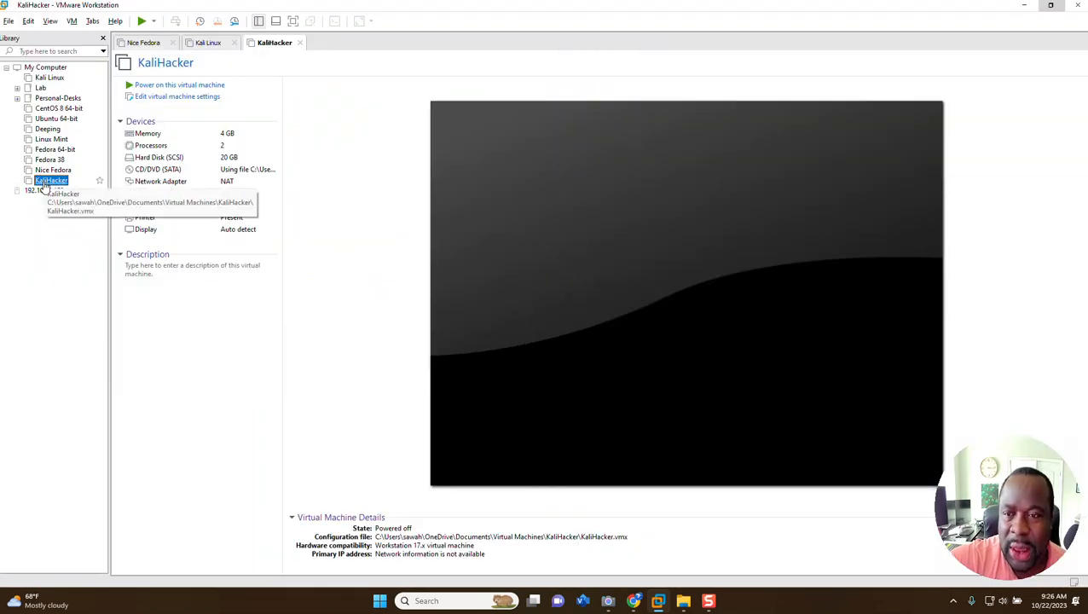
left_click(181, 86)
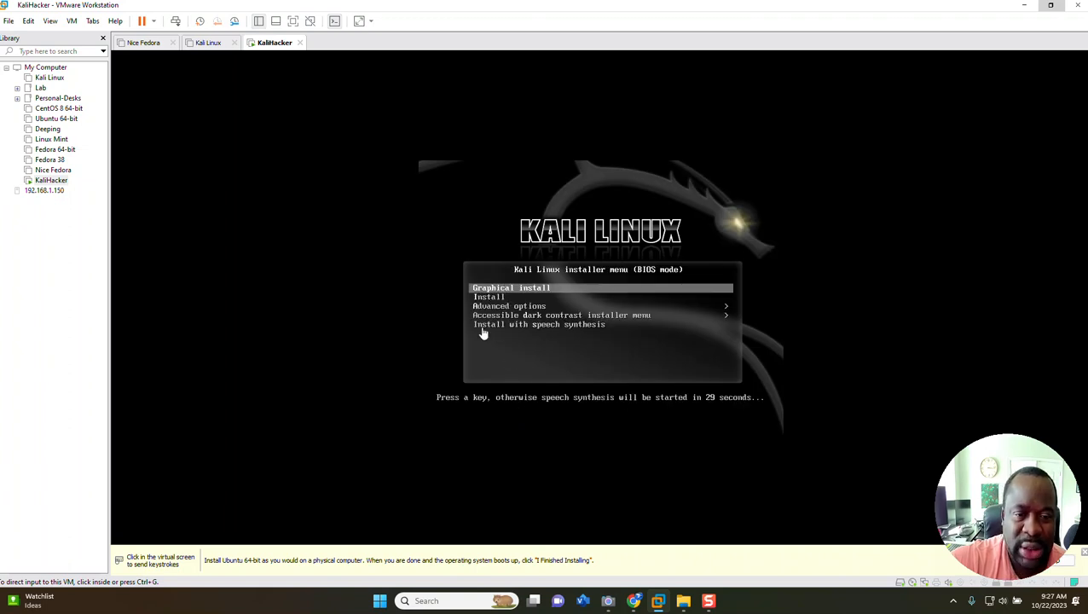
Start the Graphical install from the Kali Linux installer menu in the KaliHacker machine
left_click(507, 305)
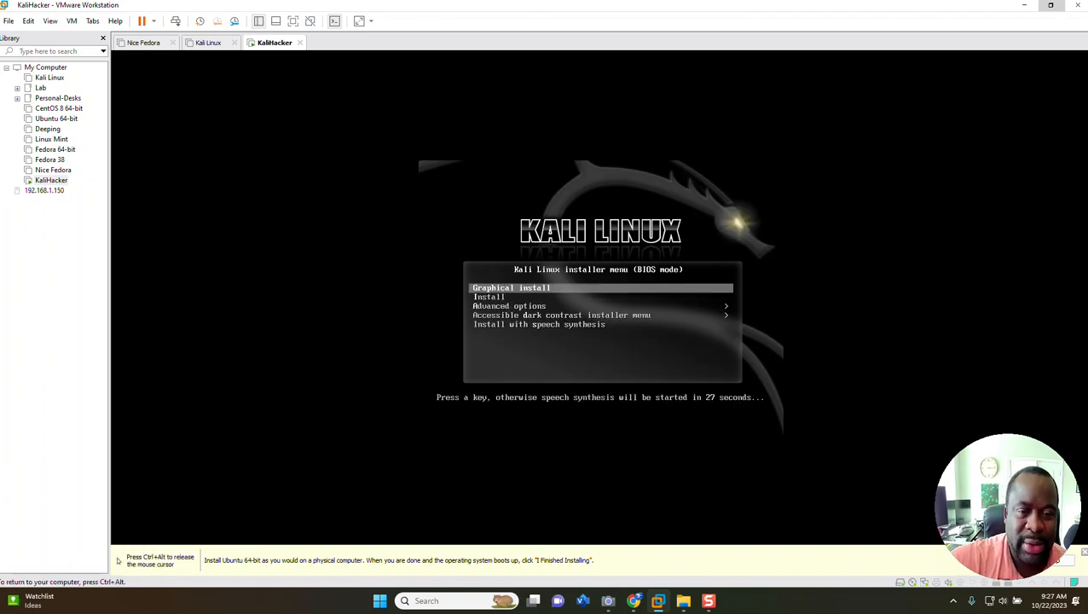
key("ctrl+alt")
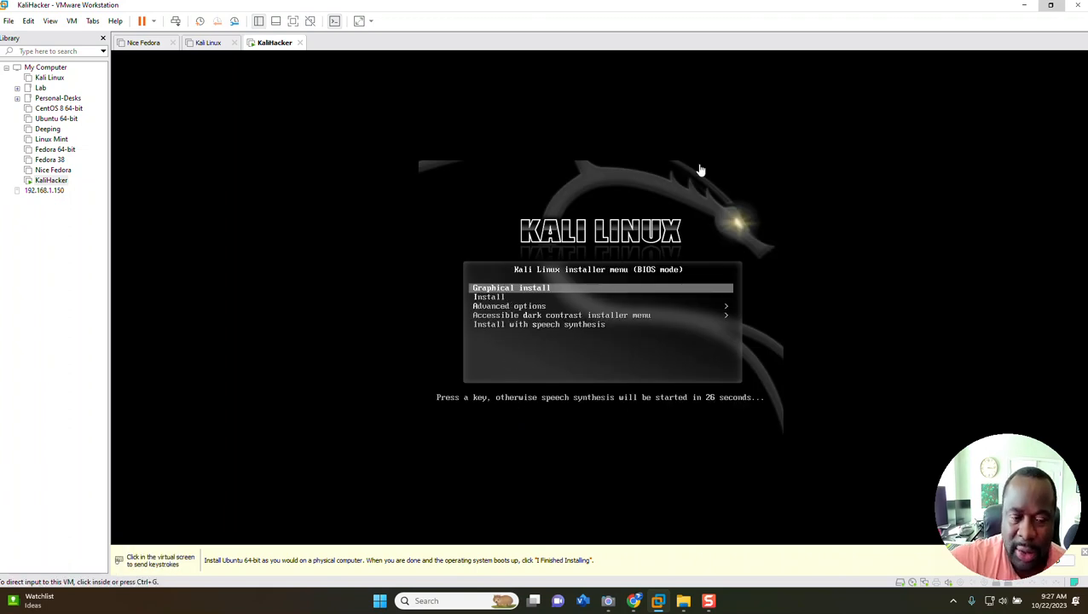
left_click(552, 307)
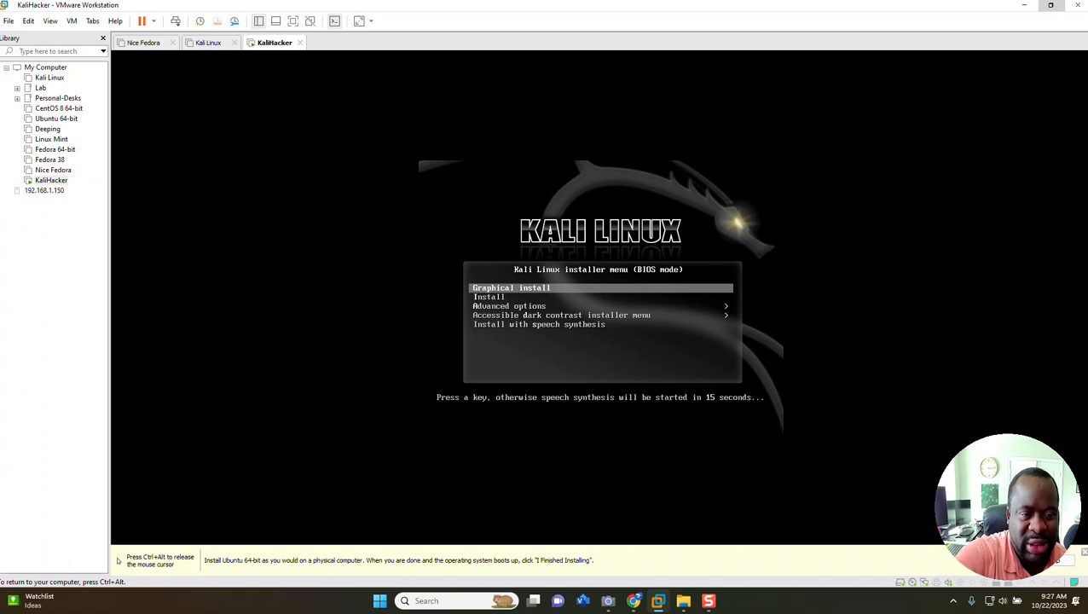
key("Return")
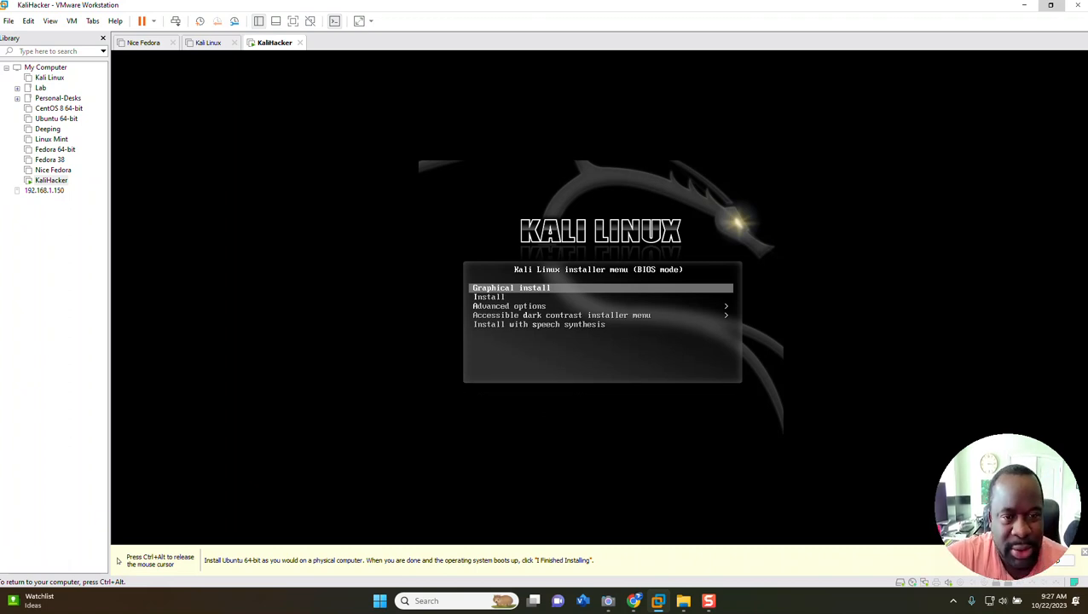
key("Return")
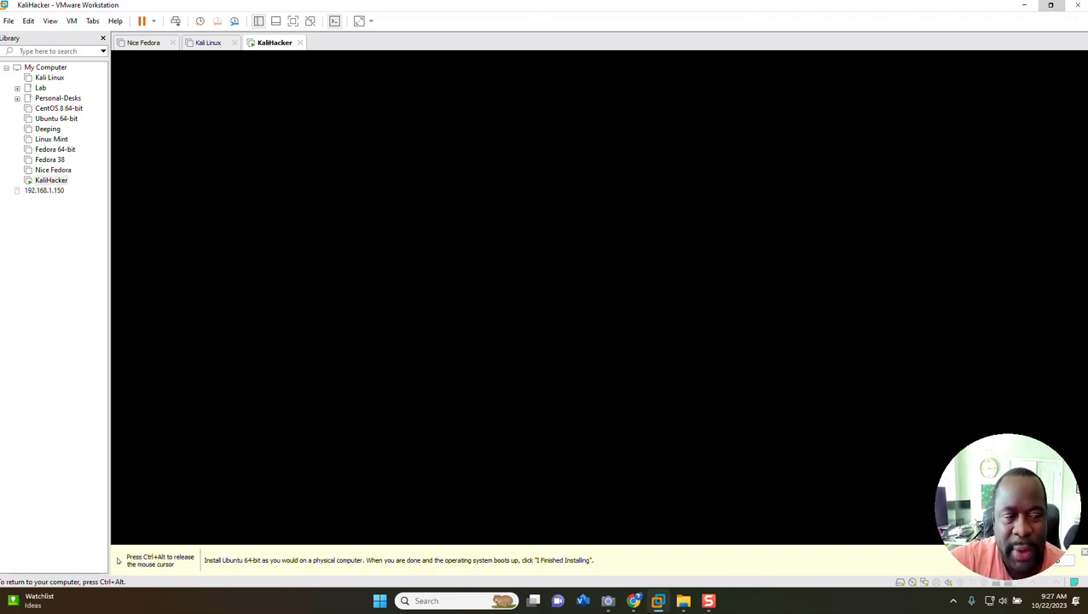
Set the installer language to English, the location to United States and the keymap to American English
key("ctrl+alt")
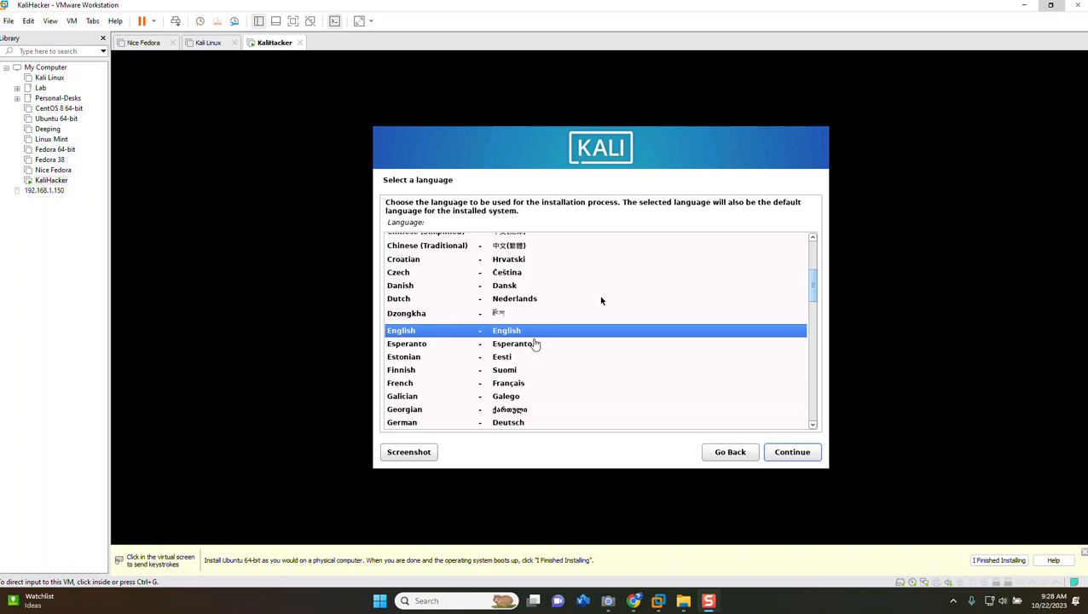
left_click(801, 460)
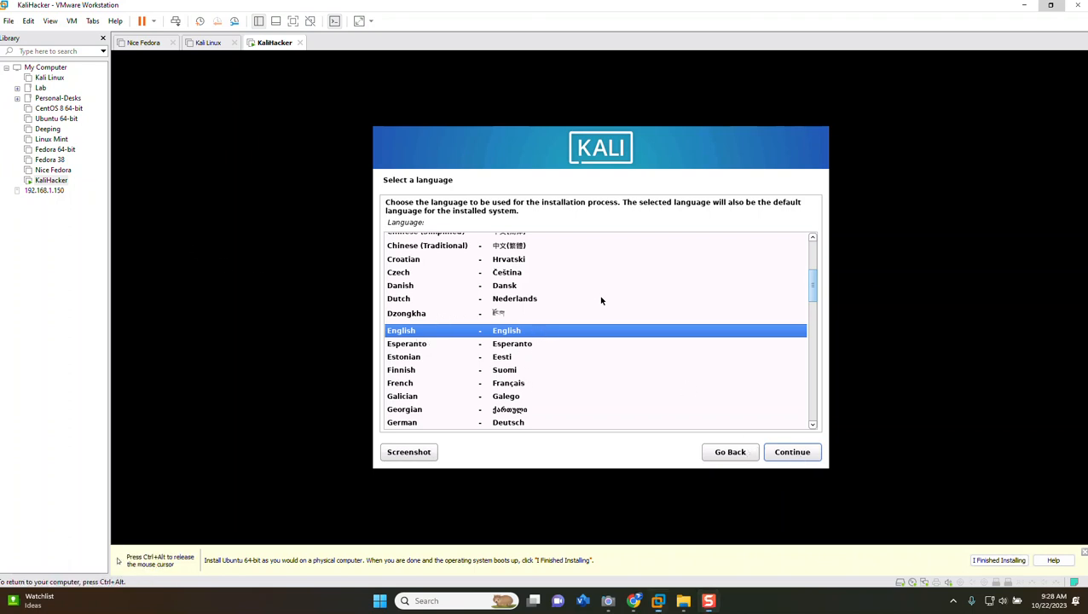
left_click(802, 457)
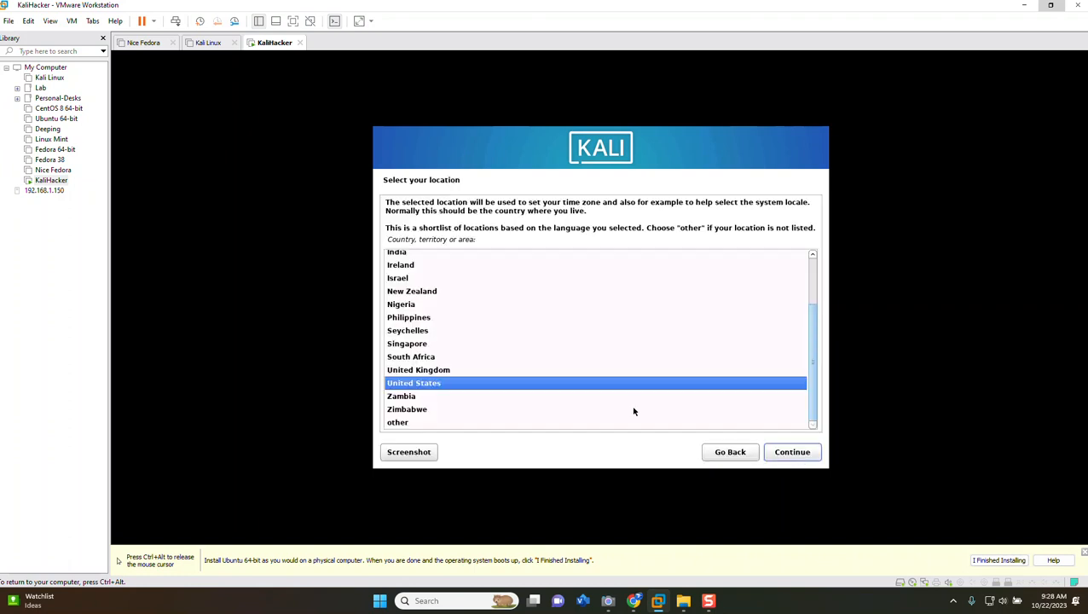
left_click(800, 452)
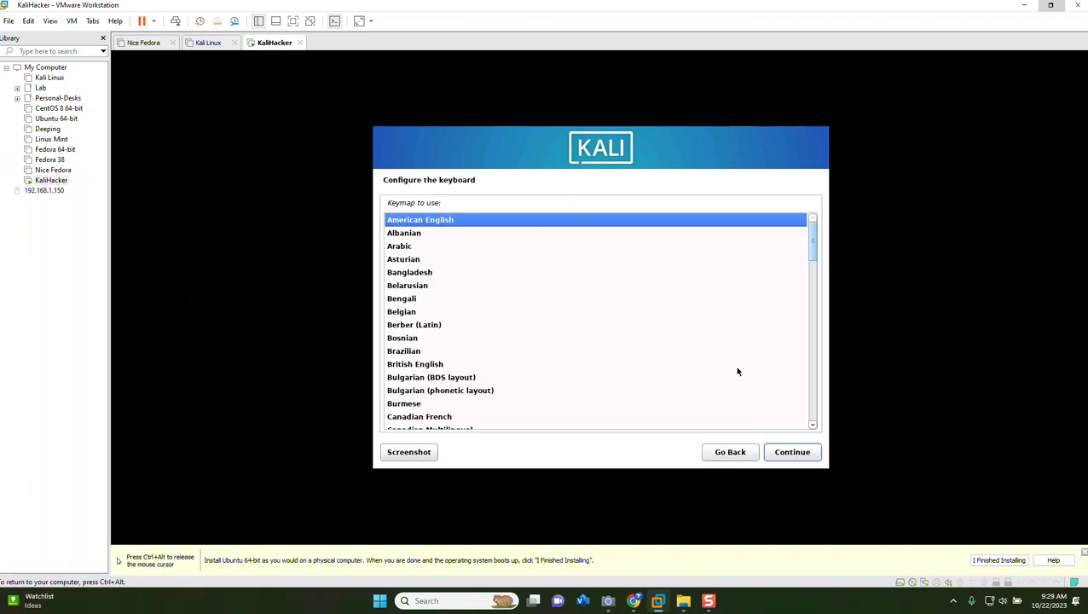
left_click(796, 452)
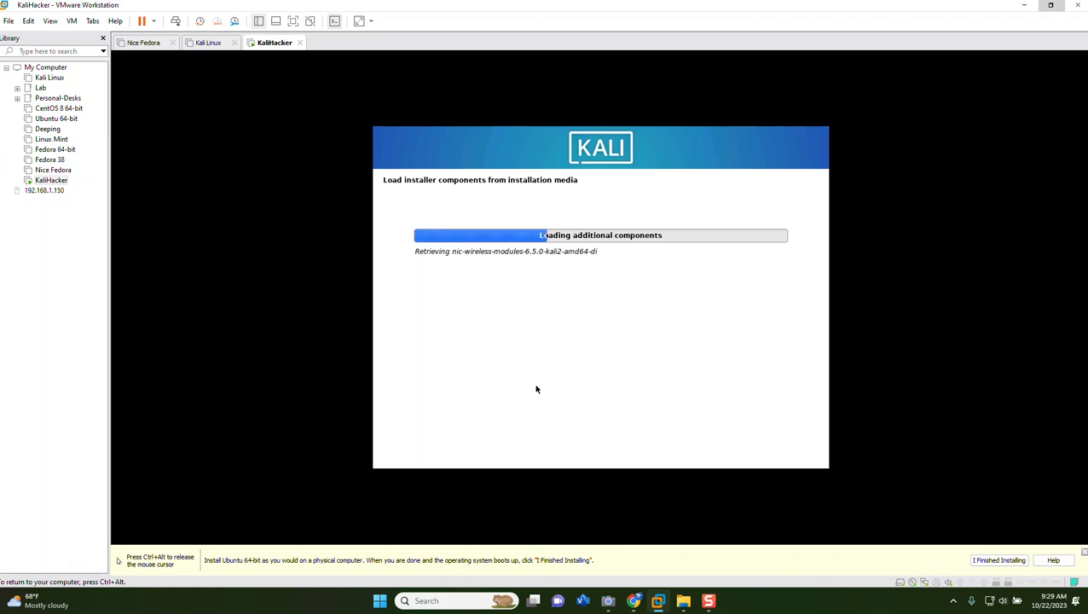
Skip network setup in the installer by choosing not to configure the network at this time
key("ctrl+alt")
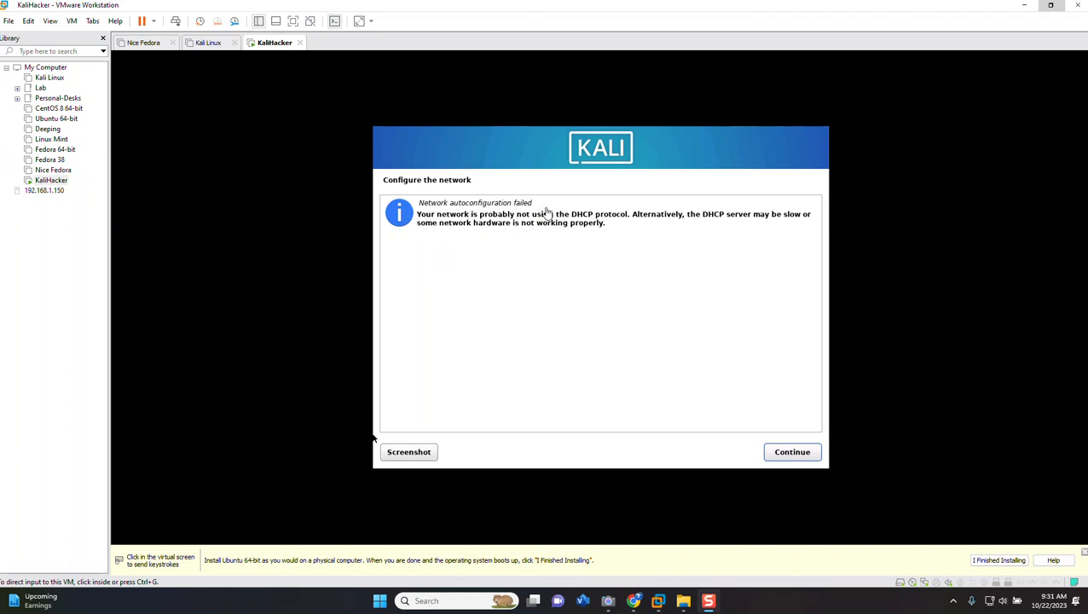
left_click(373, 438)
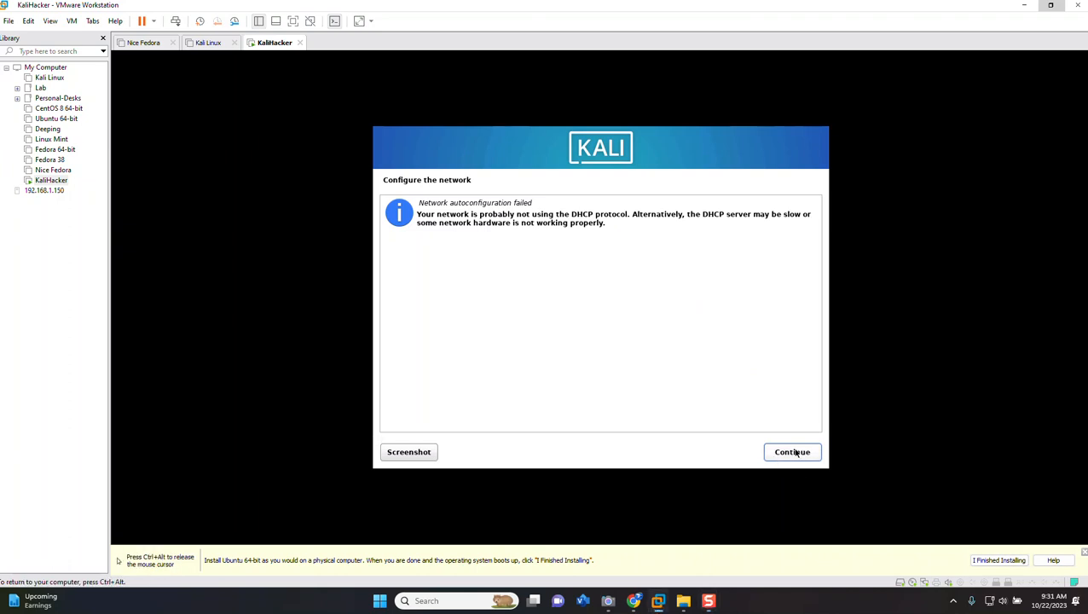
left_click(794, 452)
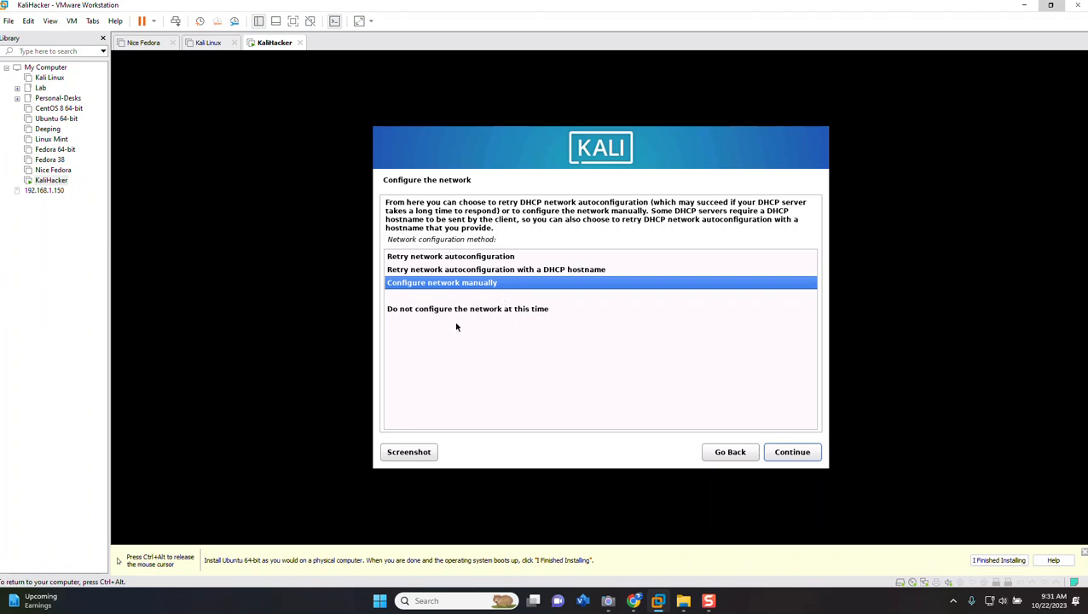
left_click(534, 314)
left_click(805, 455)
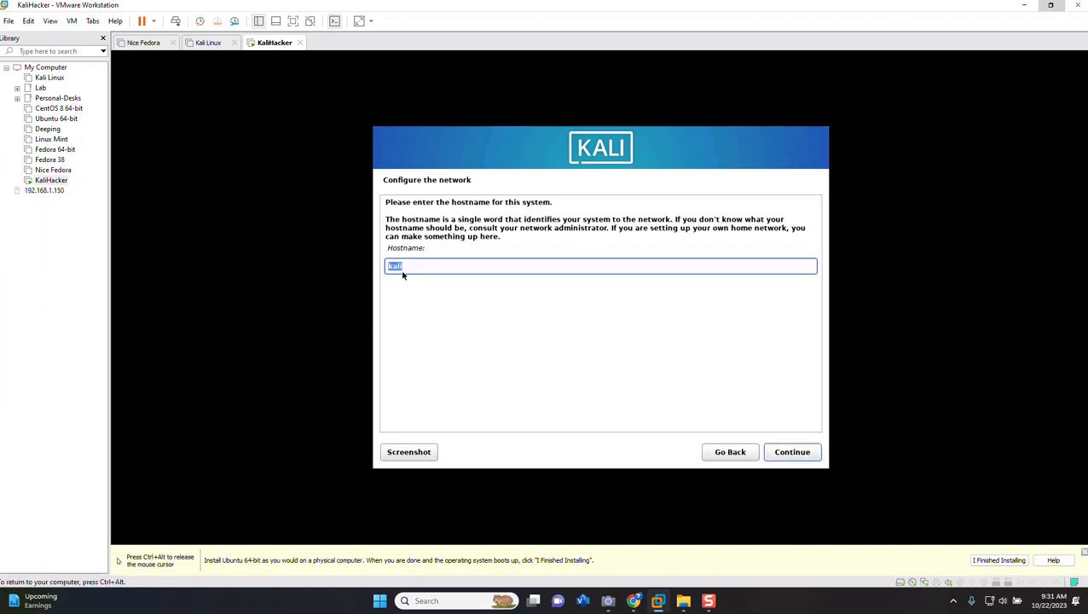
Enter a custom hostname for the new system and accept it
left_click(422, 268)
type("serevver")
left_click(793, 457)
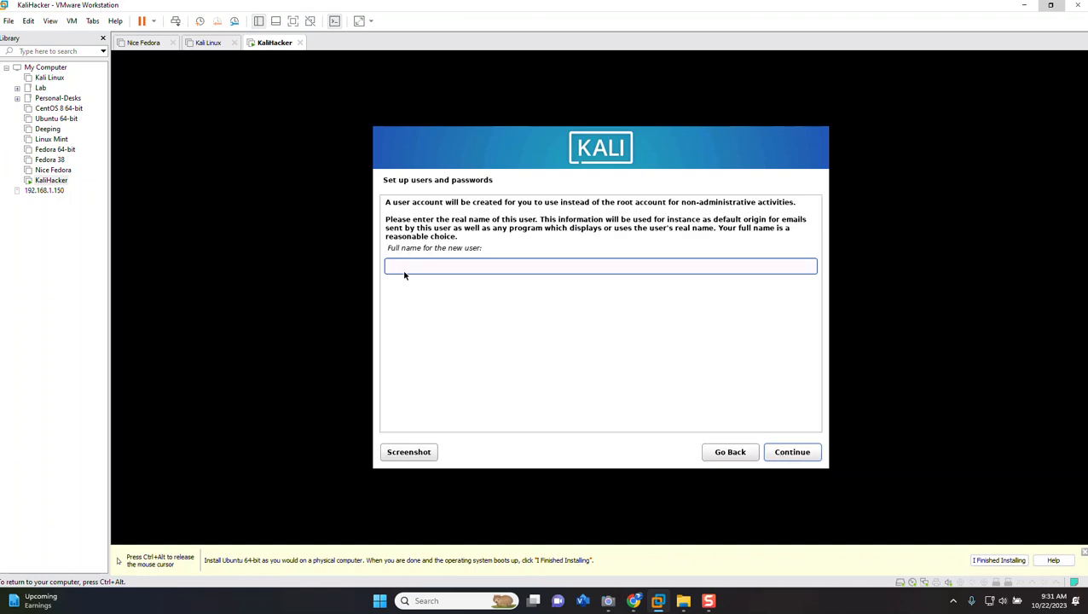
Enter the new user's full name and set the username for the account
type("Stanisas Teki")
key("BackSpace")
key("BackSpace")
key("BackSpace")
key("BackSpace")
key("BackSpace")
type("as Tebid")
left_click(791, 455)
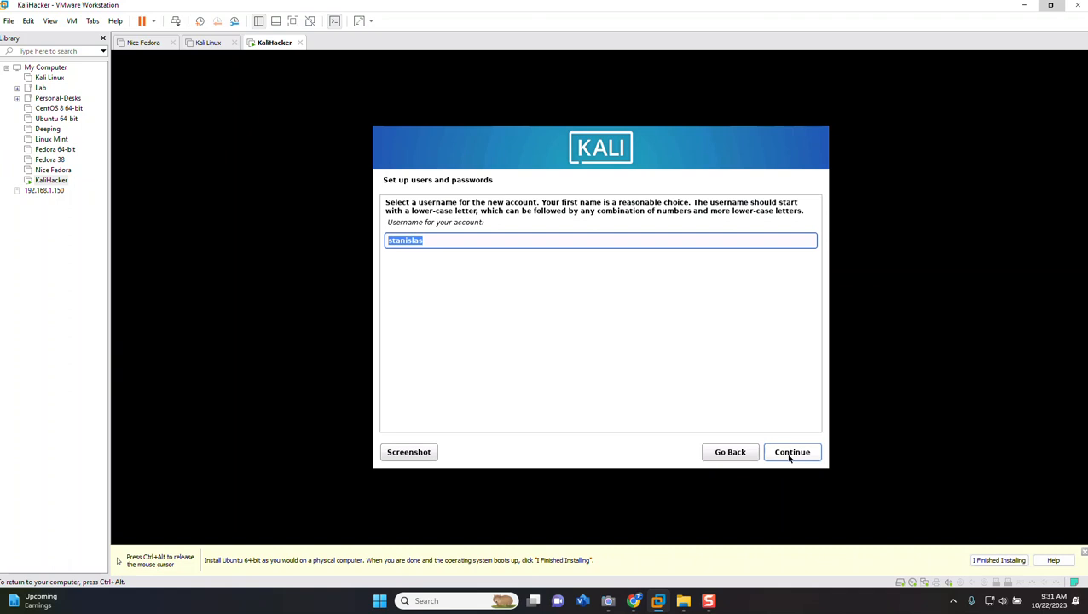
type("stebid")
left_click(789, 456)
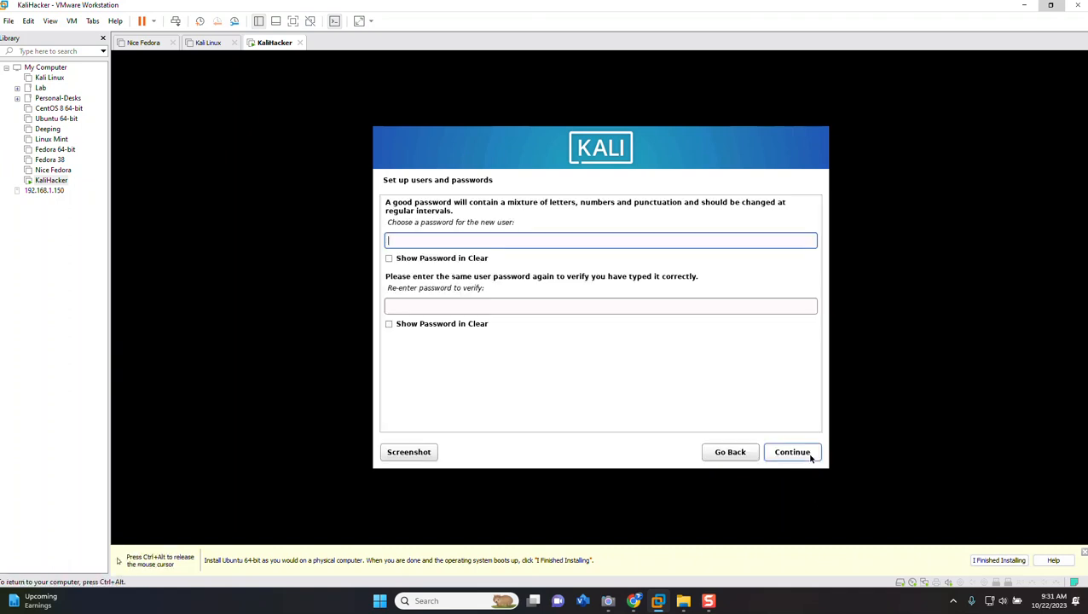
Enter and confirm the new user's account password, and keep the Eastern time zone
type("*********")
key("Tab")
key("Tab")
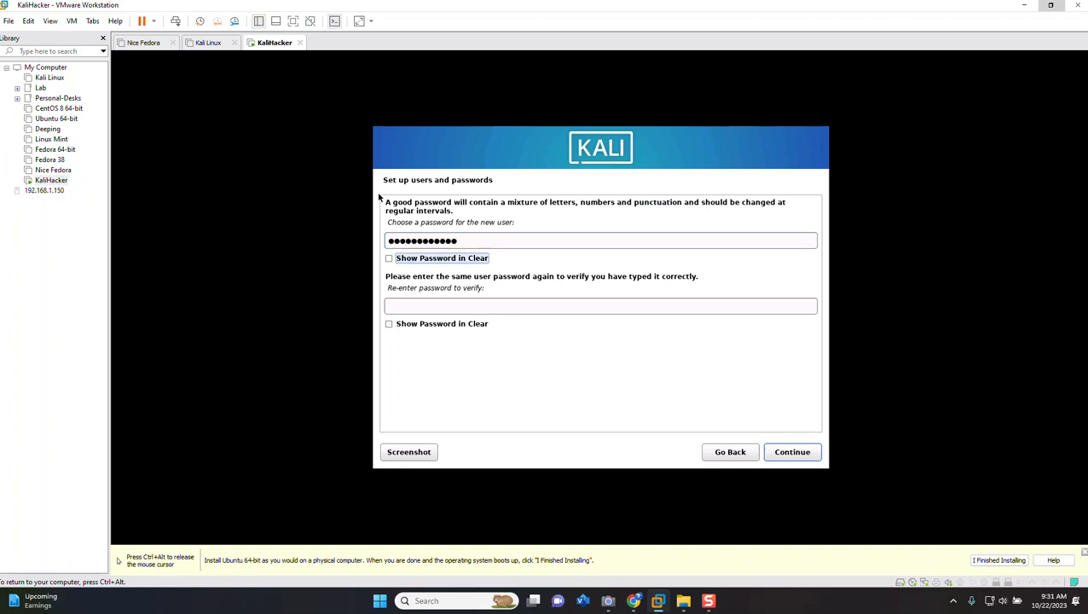
type("*******")
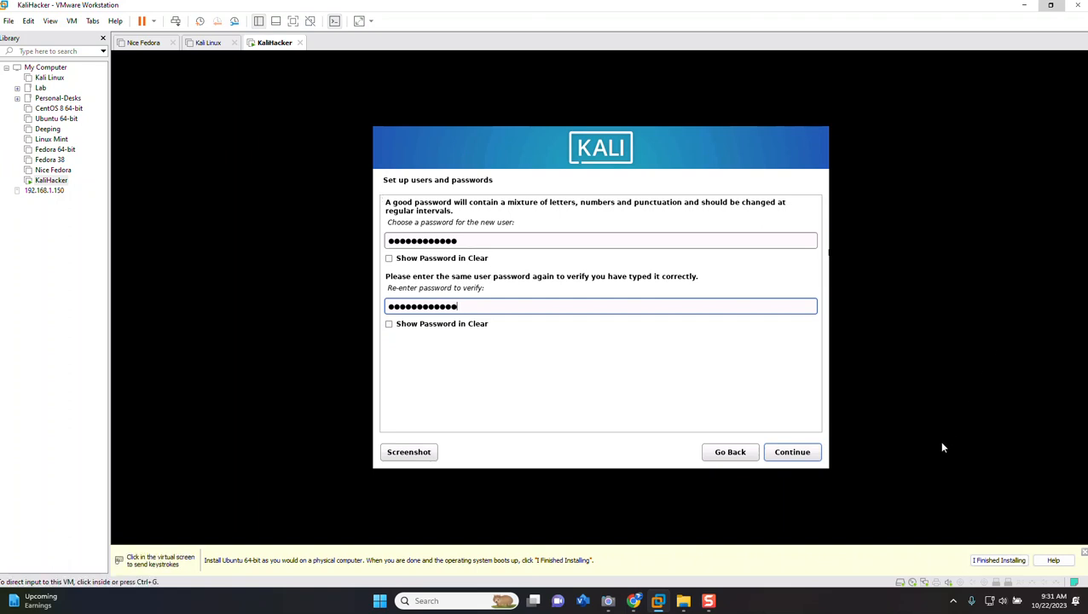
left_click(812, 456)
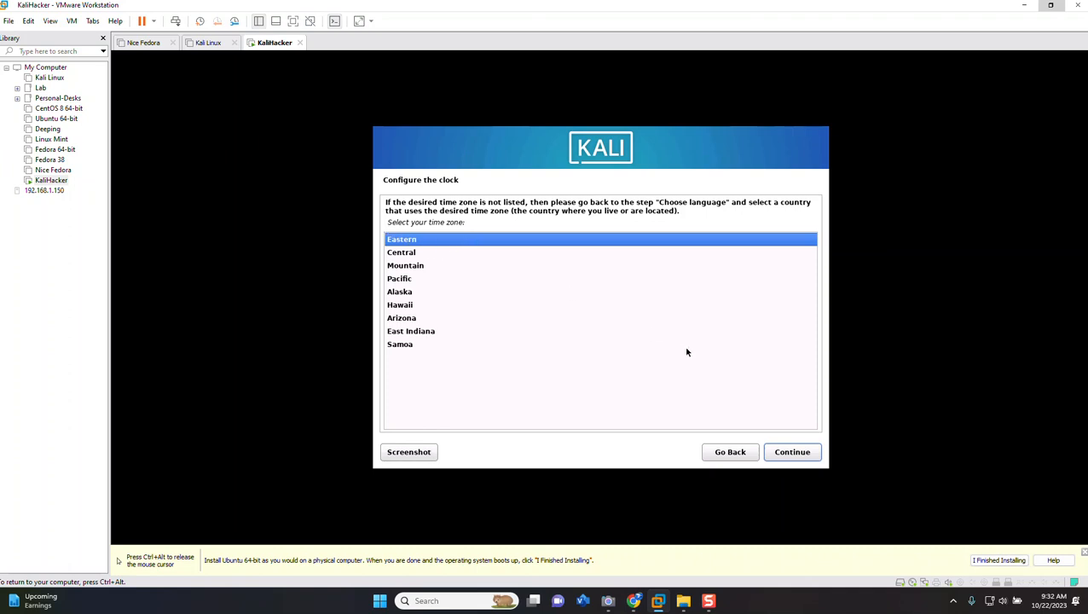
left_click(797, 453)
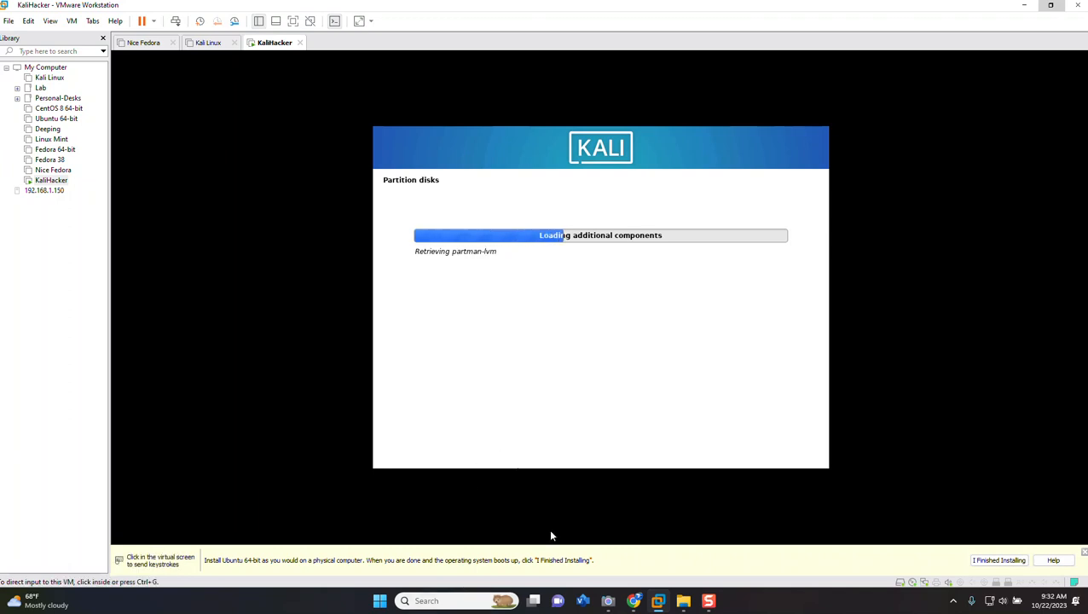
Partition the entire sda disk with the guided method, all files in one partition, and write the changes to disk
left_click(610, 189)
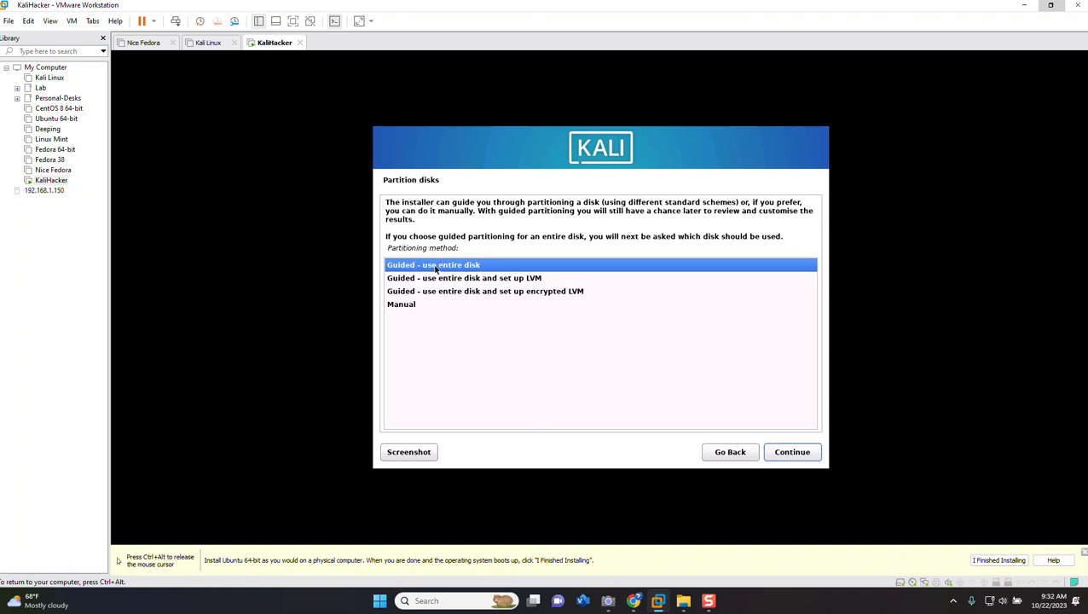
left_click(790, 455)
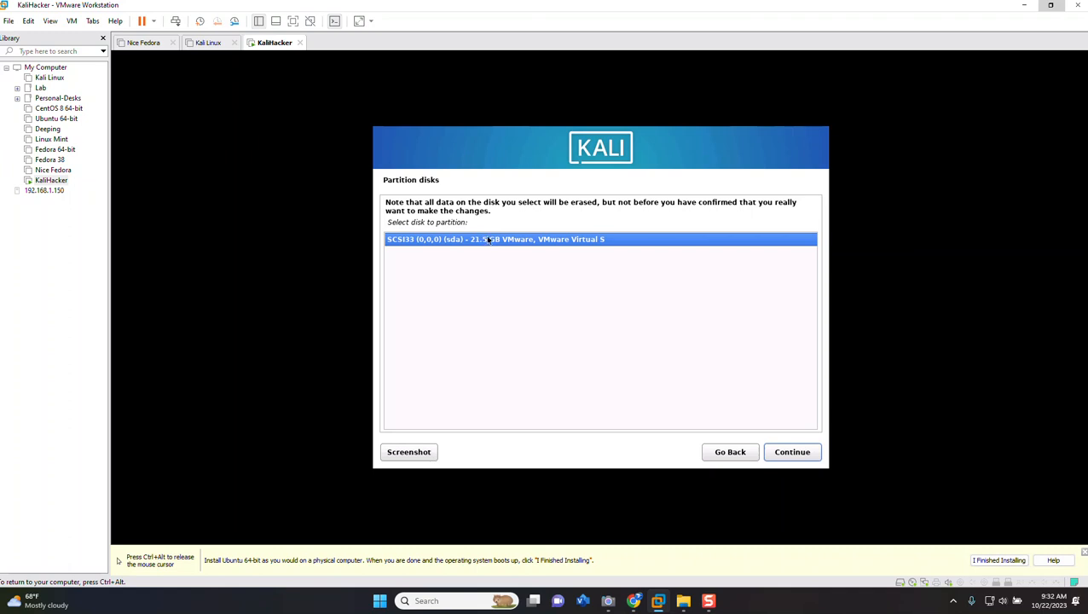
left_click(795, 453)
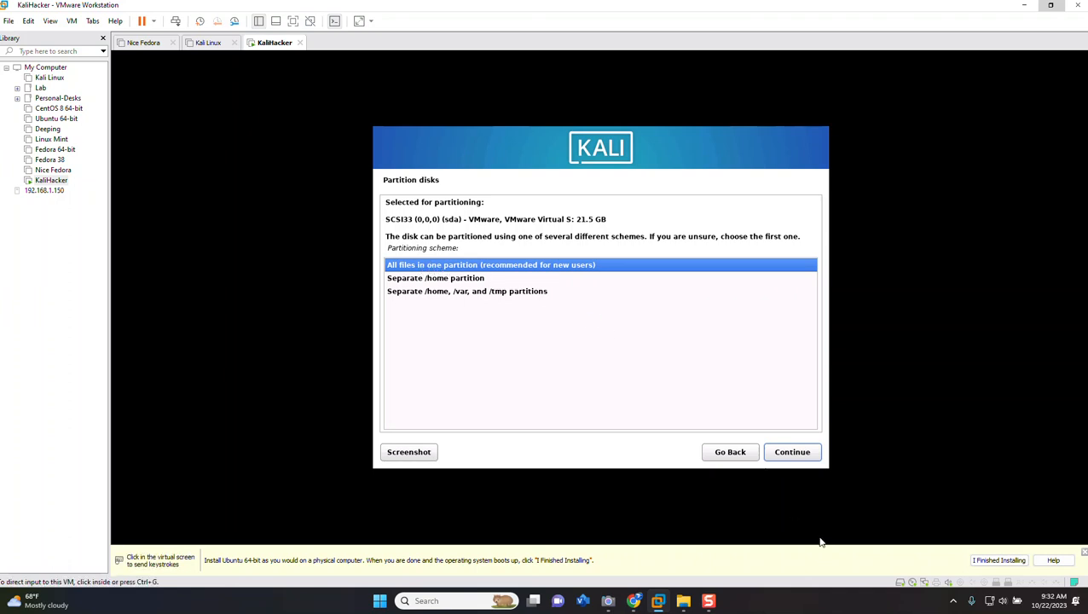
left_click(799, 454)
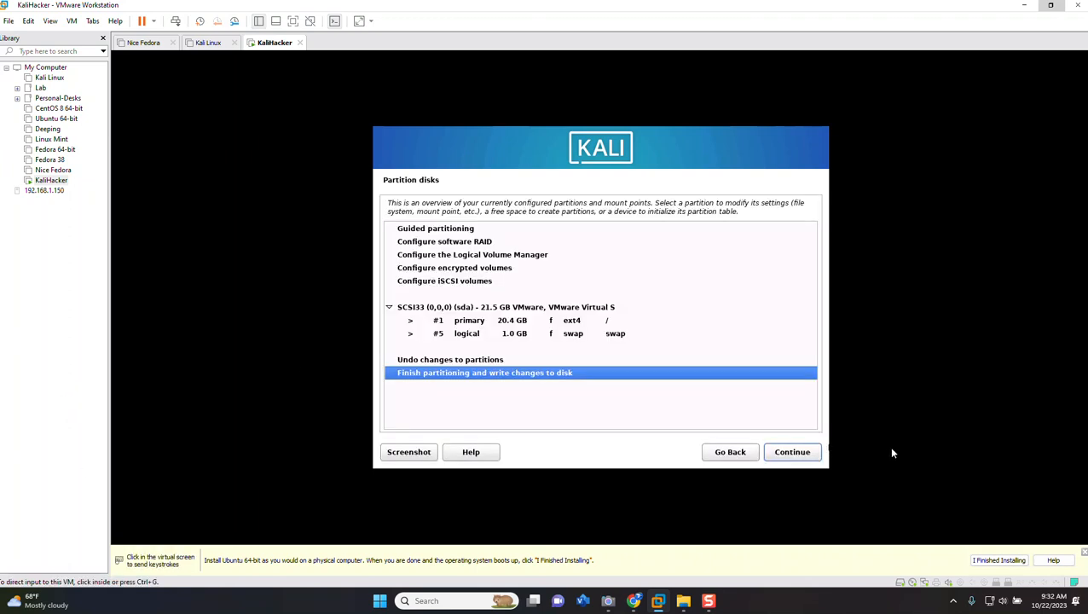
left_click(799, 452)
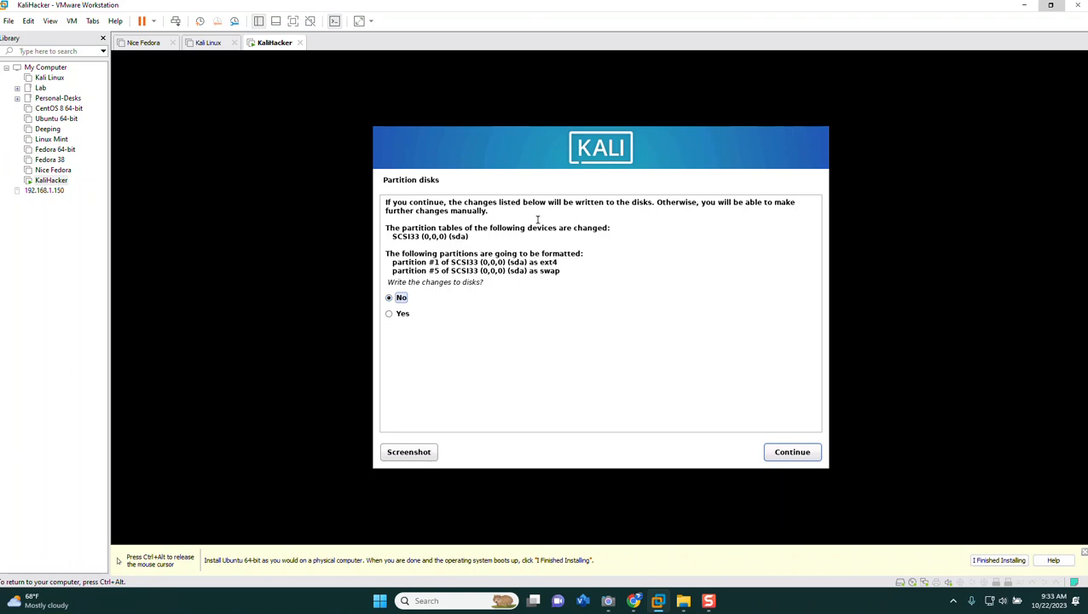
left_click(390, 315)
left_click(781, 451)
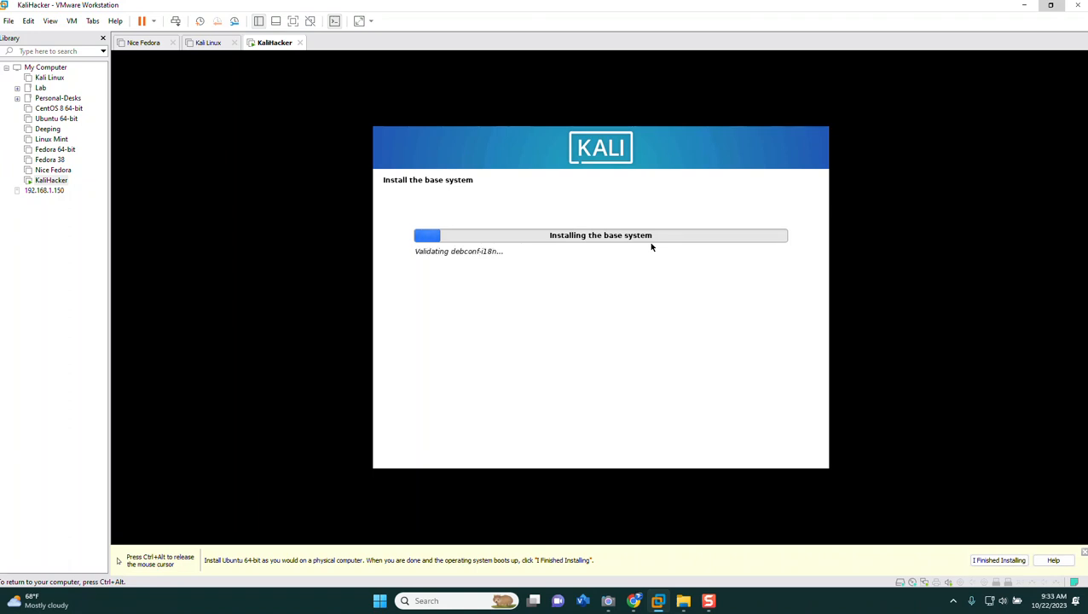
Install the default software selection with the Xfce desktop, the top10 tools and the default recommended tools
key("ctrl+alt")
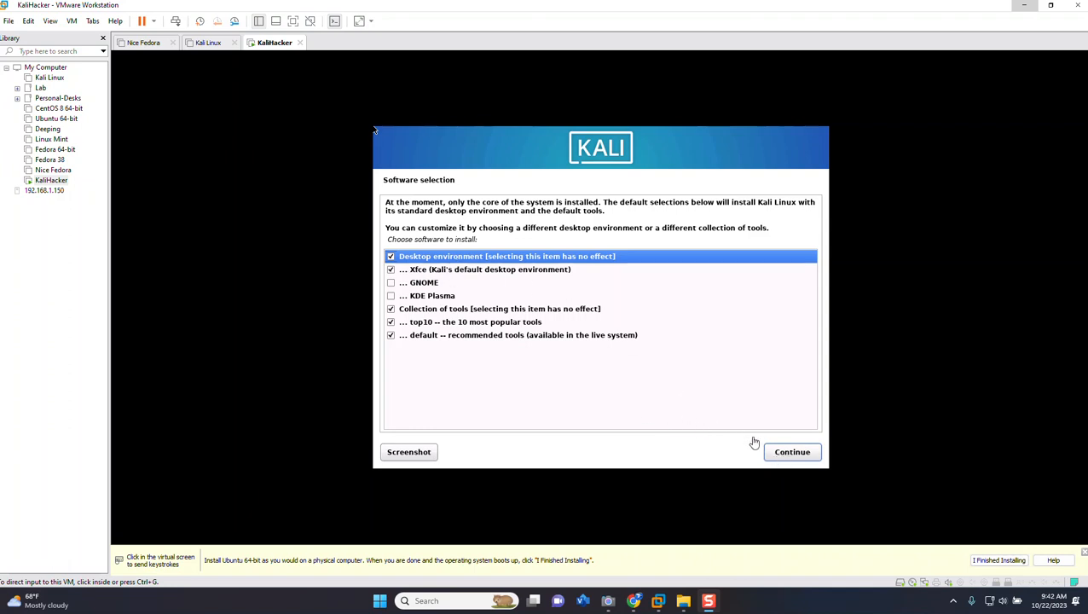
left_click(797, 456)
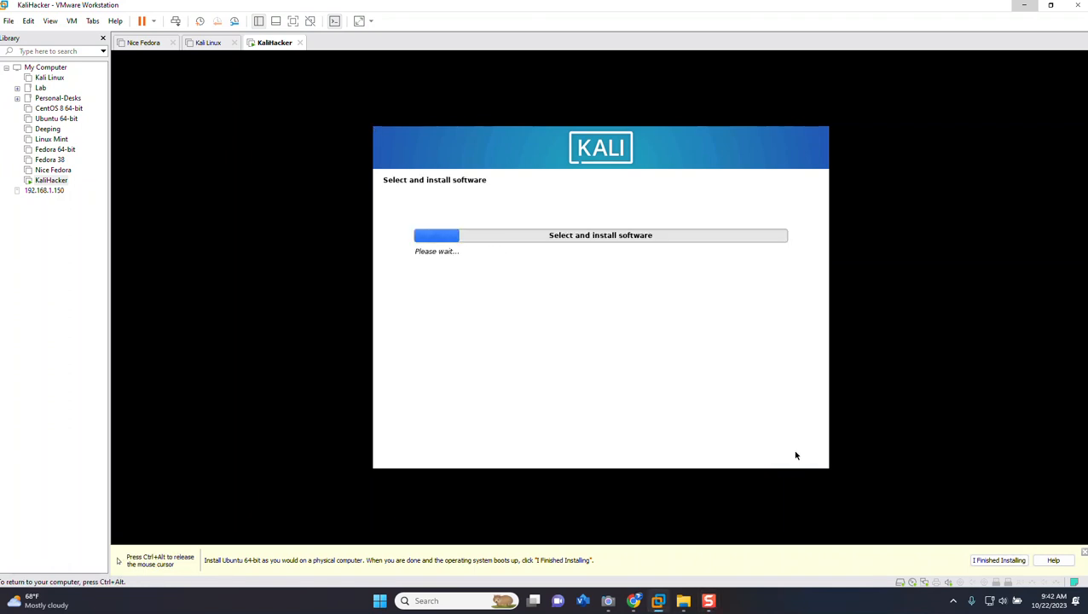
key("ctrl+alt")
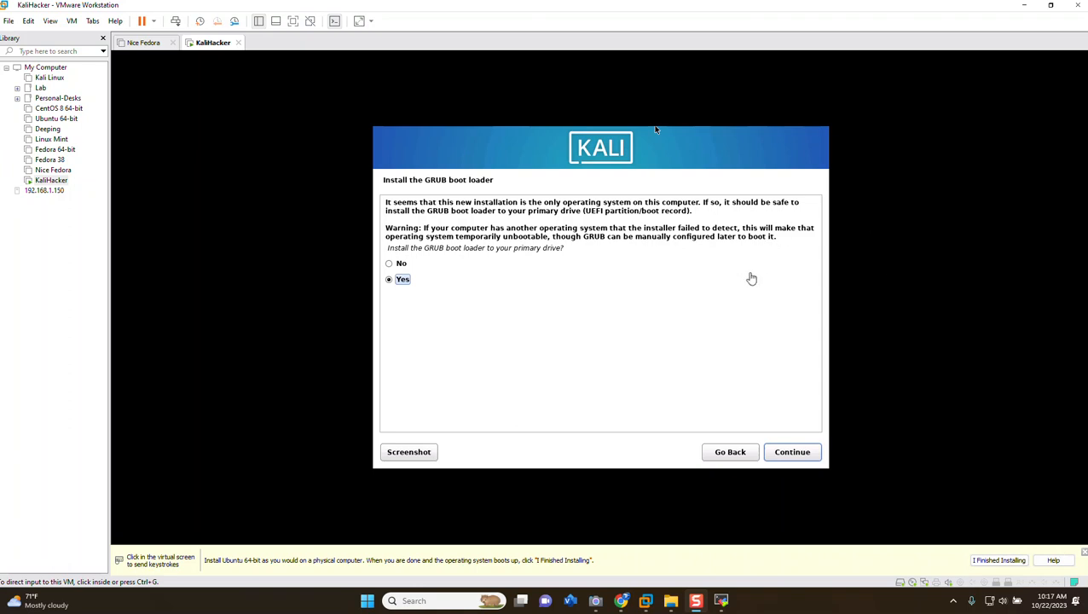
Install the GRUB boot loader to the primary drive, using /dev/sda as the device
left_click(799, 458)
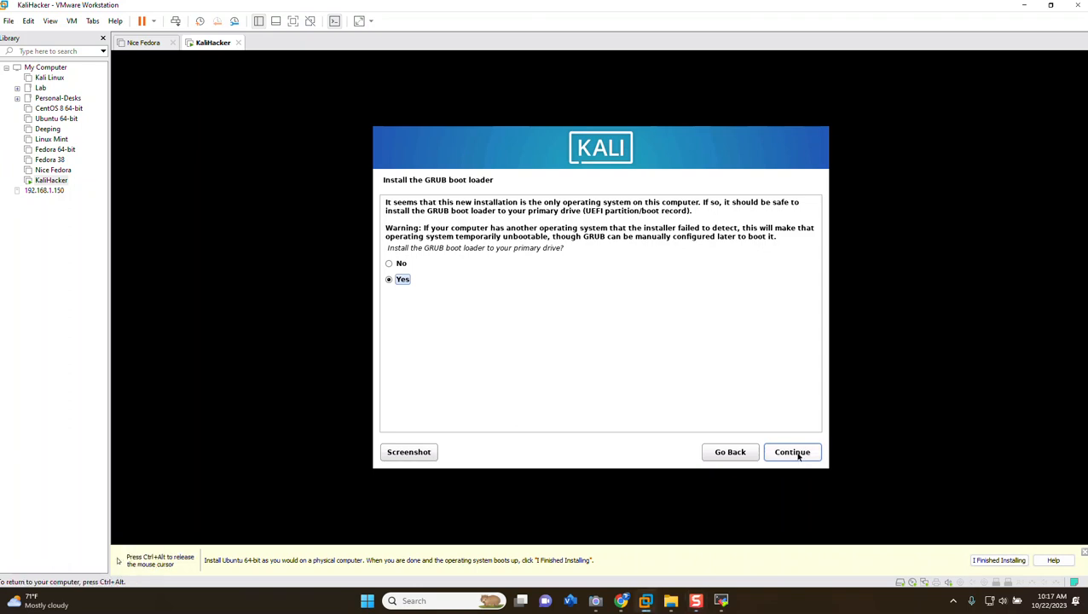
left_click(799, 458)
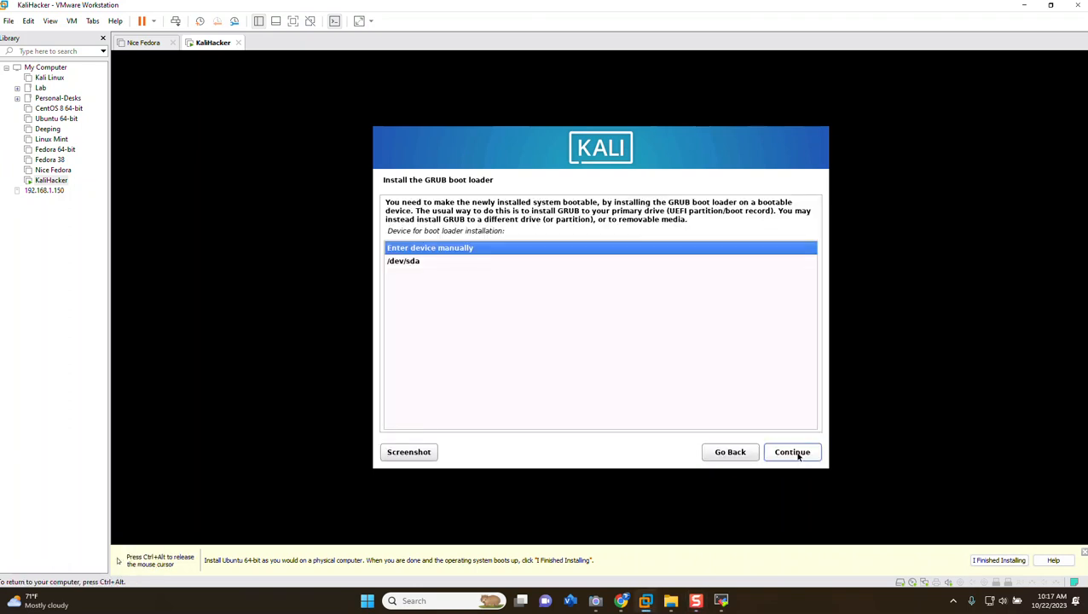
key("ctrl+alt")
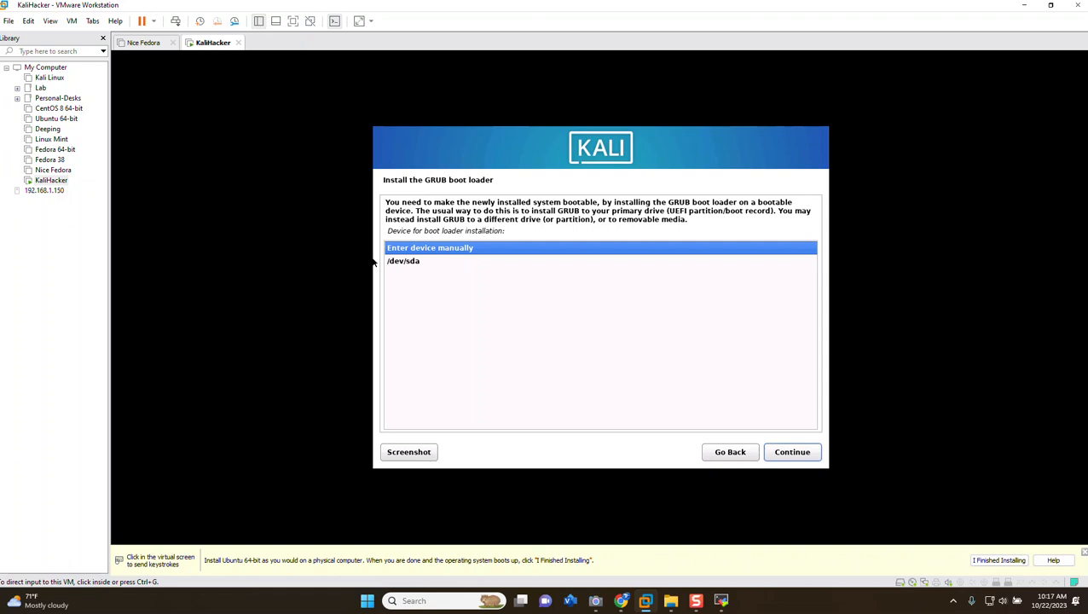
left_click(373, 349)
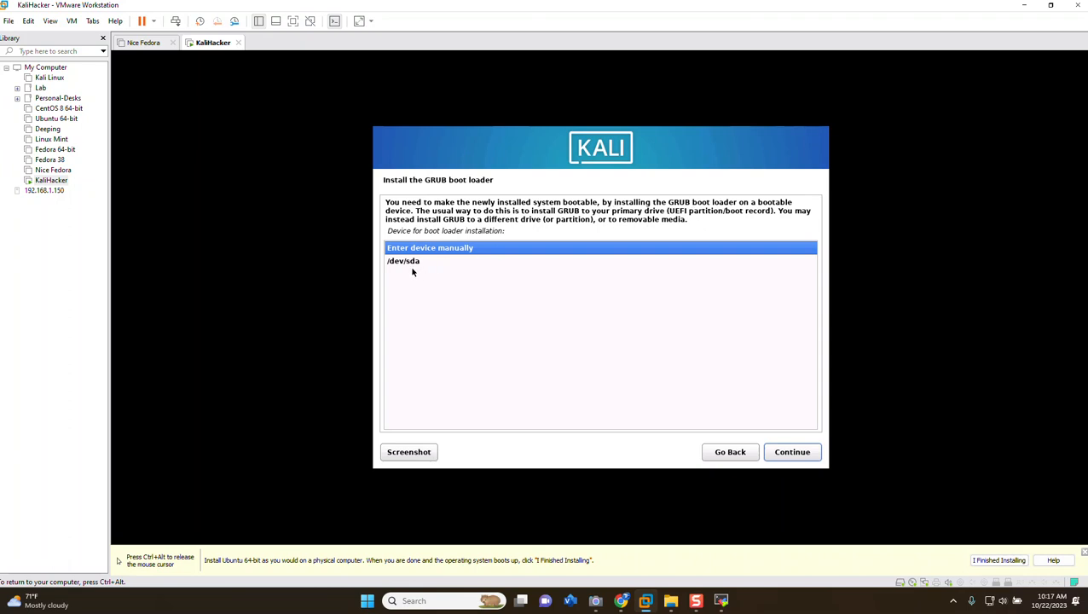
key("ctrl+alt")
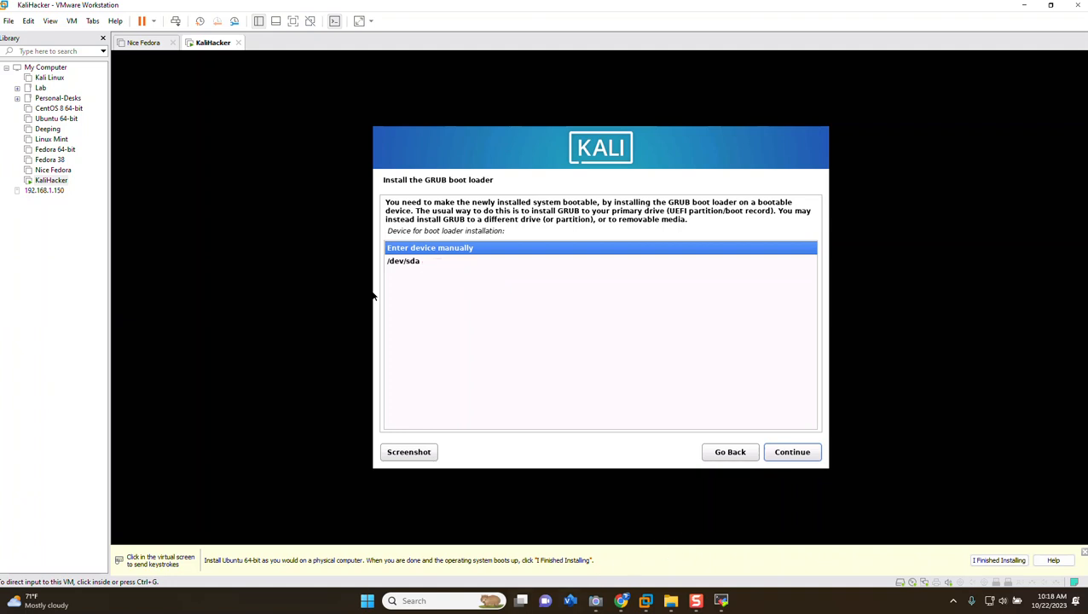
left_click(408, 265)
left_click(408, 262)
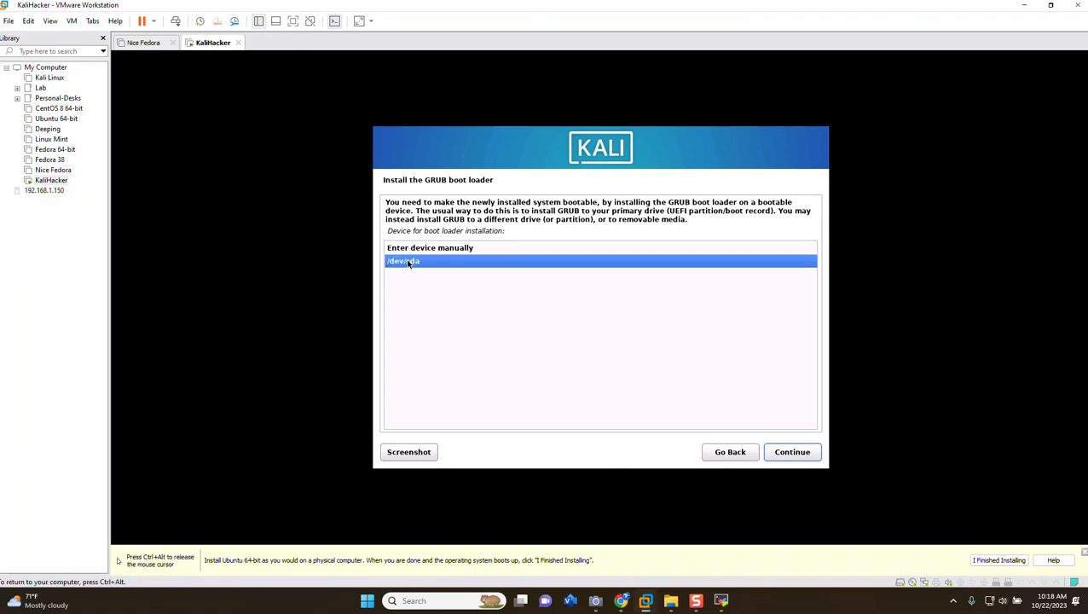
left_click(802, 453)
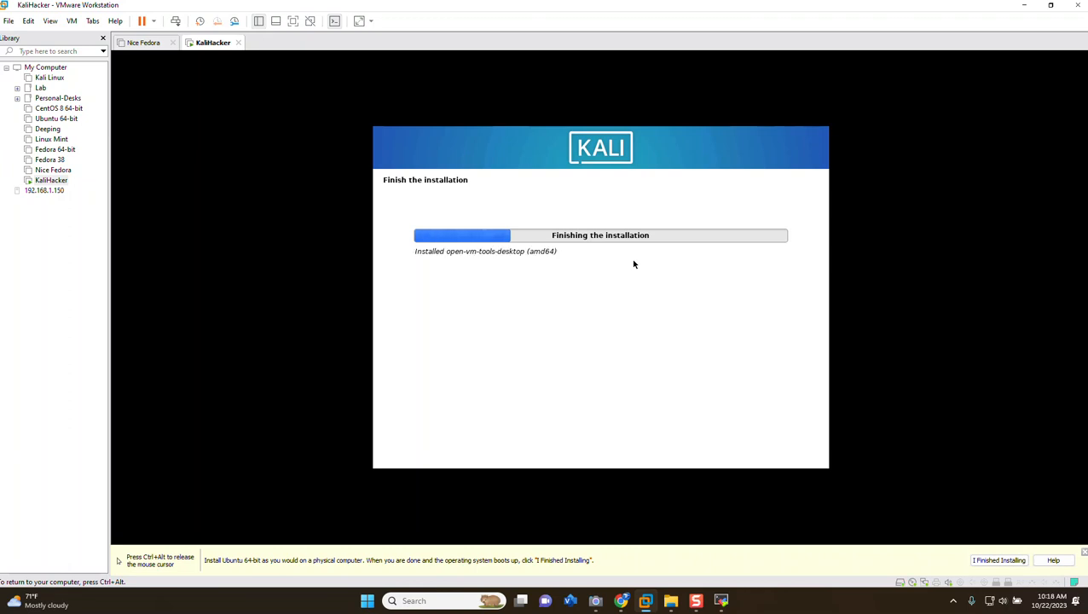
In the KaliHacker virtual machine's settings, turn off connecting the CD/DVD (SATA) drive at power on and save the change
key("ctrl+alt")
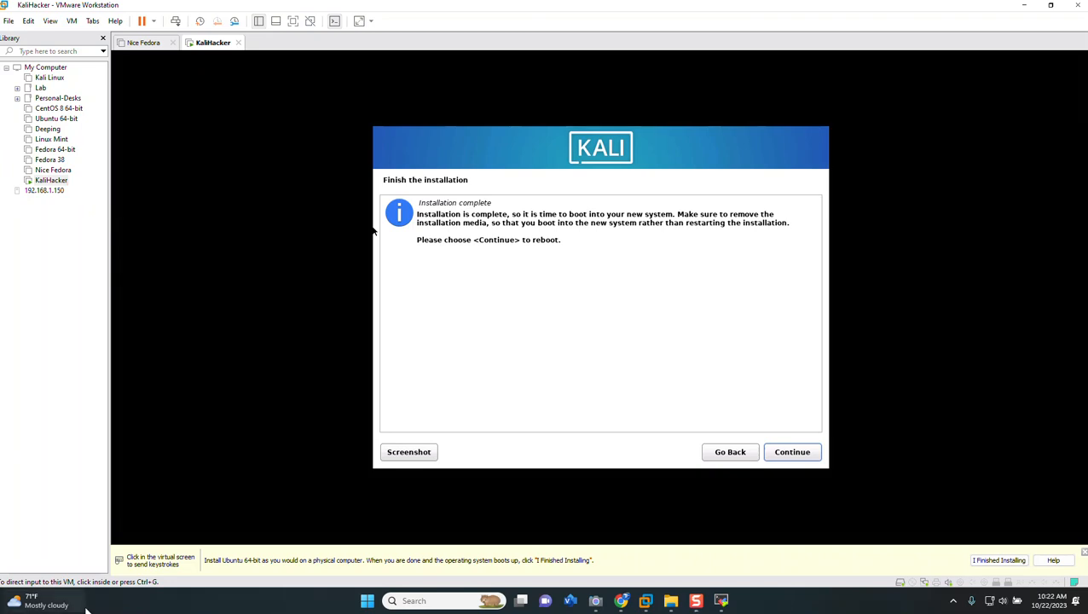
right_click(44, 180)
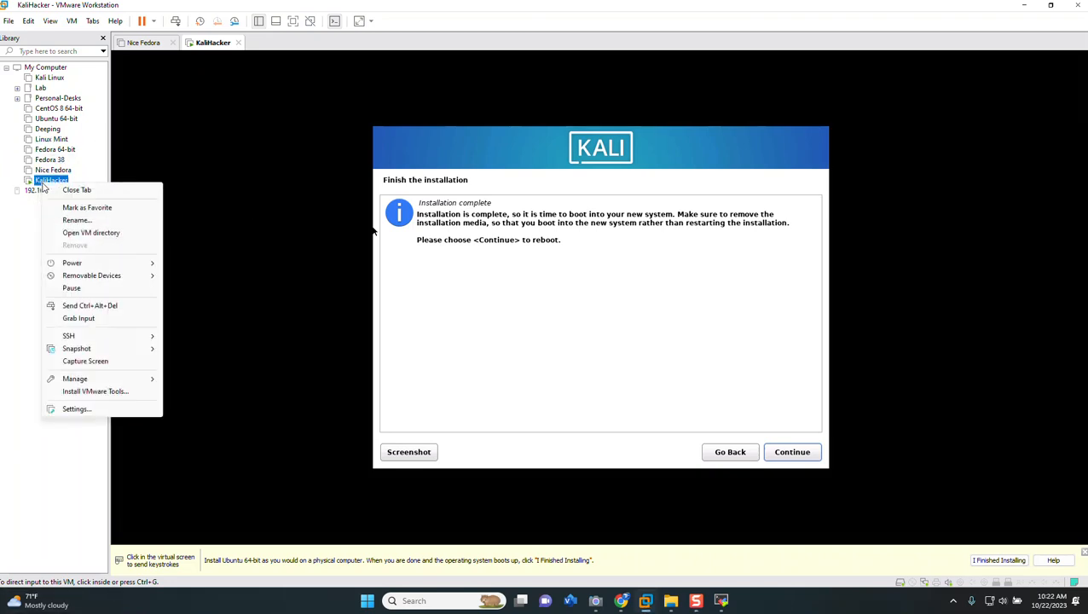
left_click(86, 413)
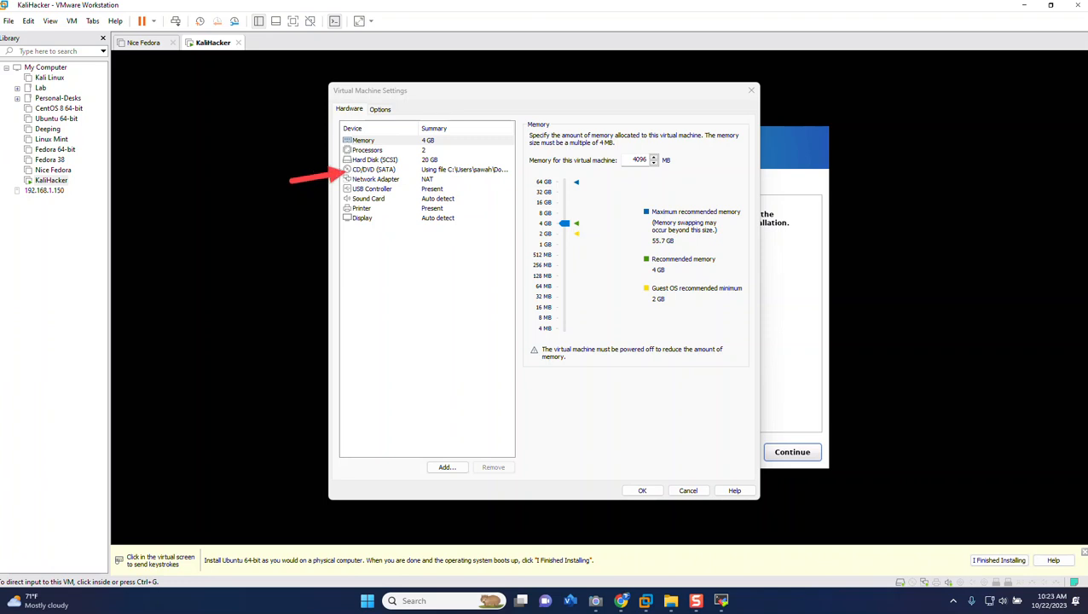
left_click(417, 171)
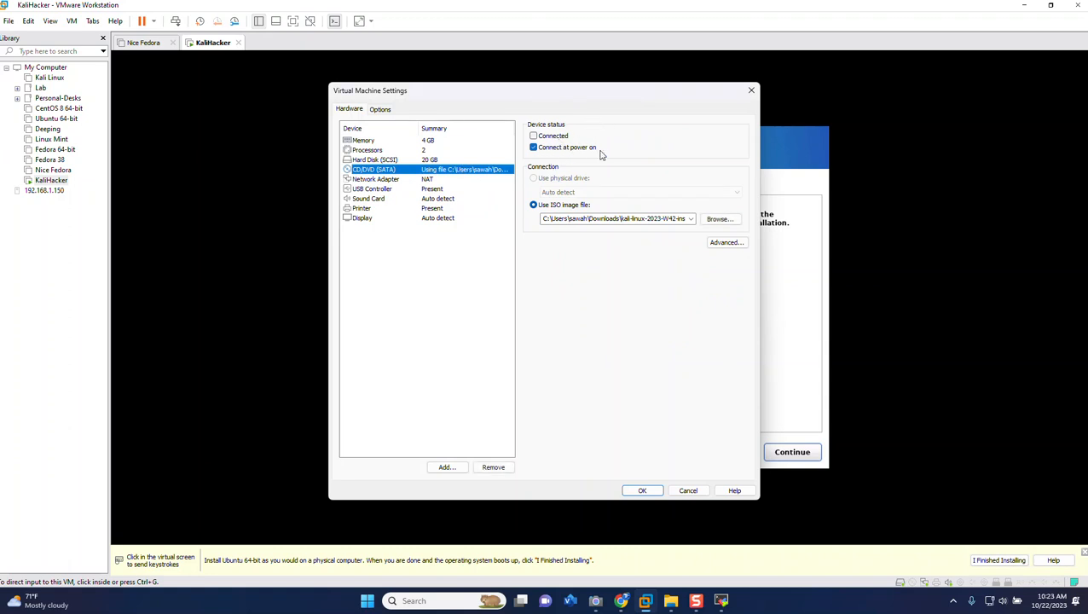
left_click(534, 148)
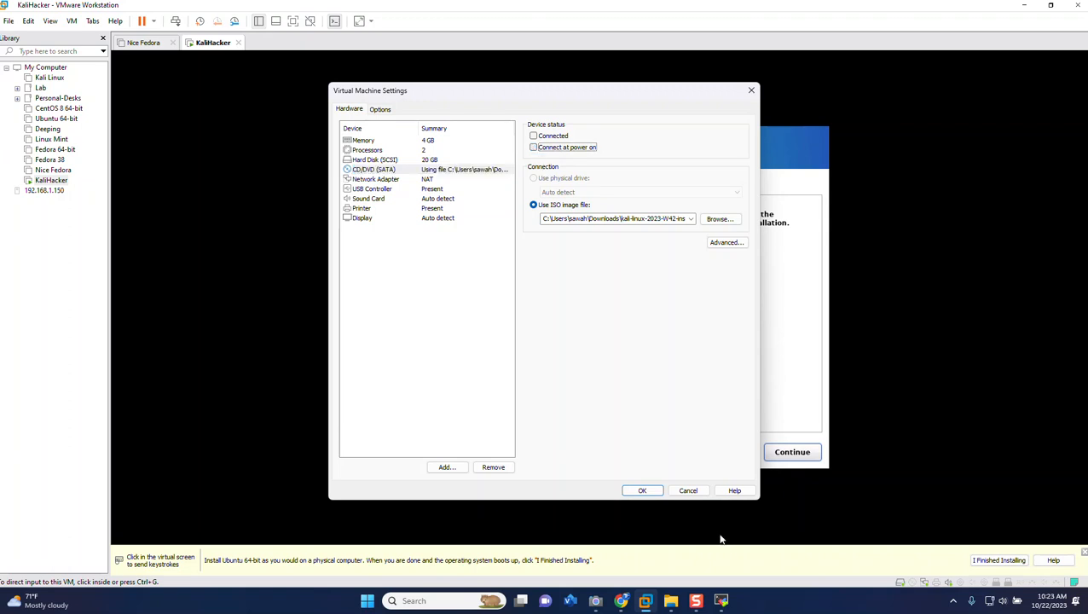
left_click(643, 490)
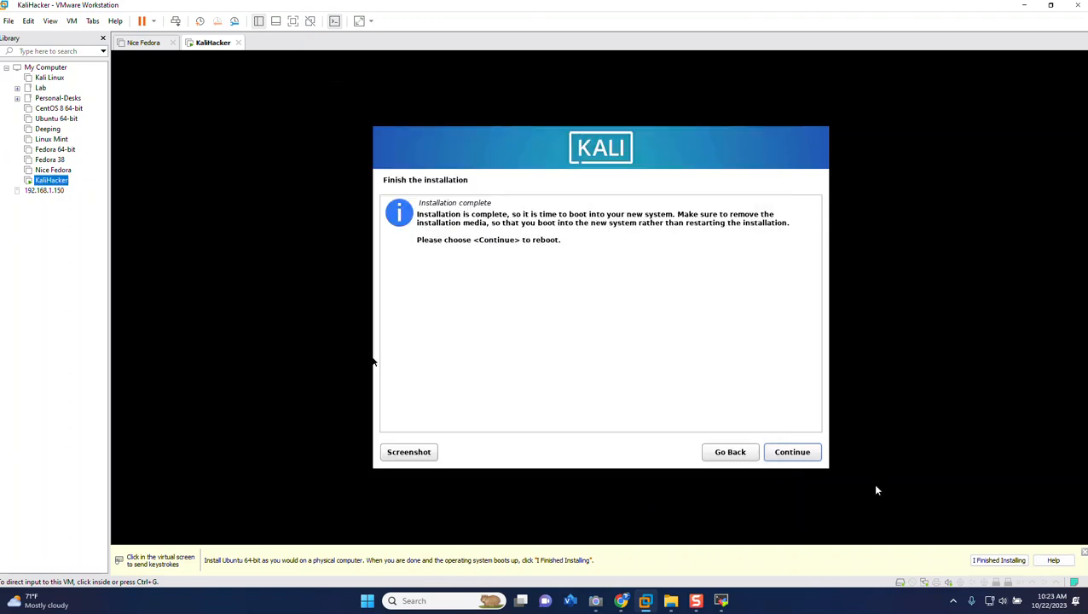
Finish the installation by rebooting the virtual machine, and boot the Kali GNU/Linux entry
left_click(793, 452)
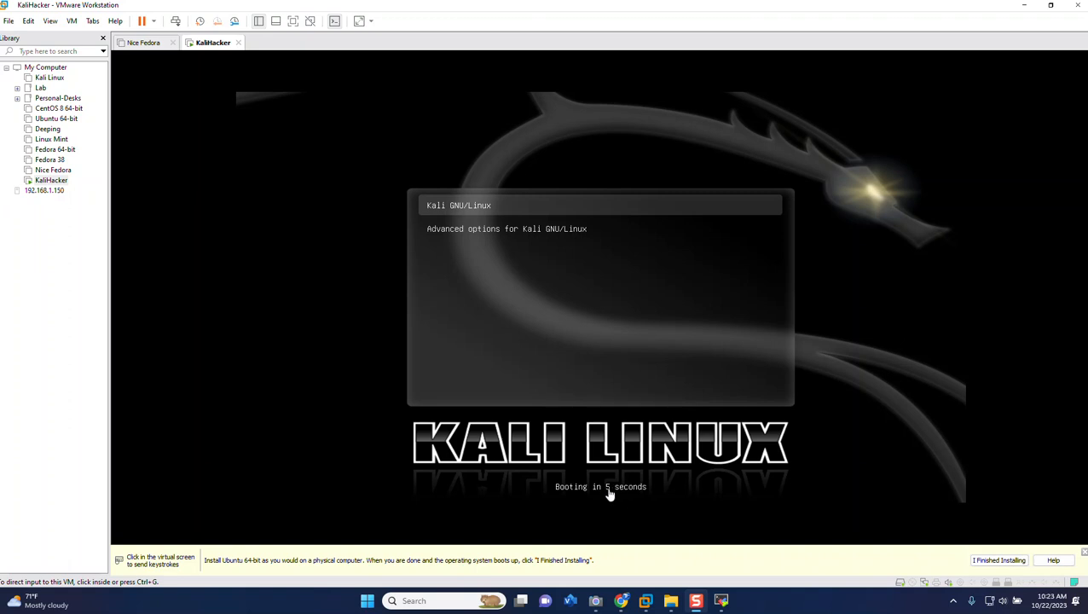
left_click(480, 217)
key("Return")
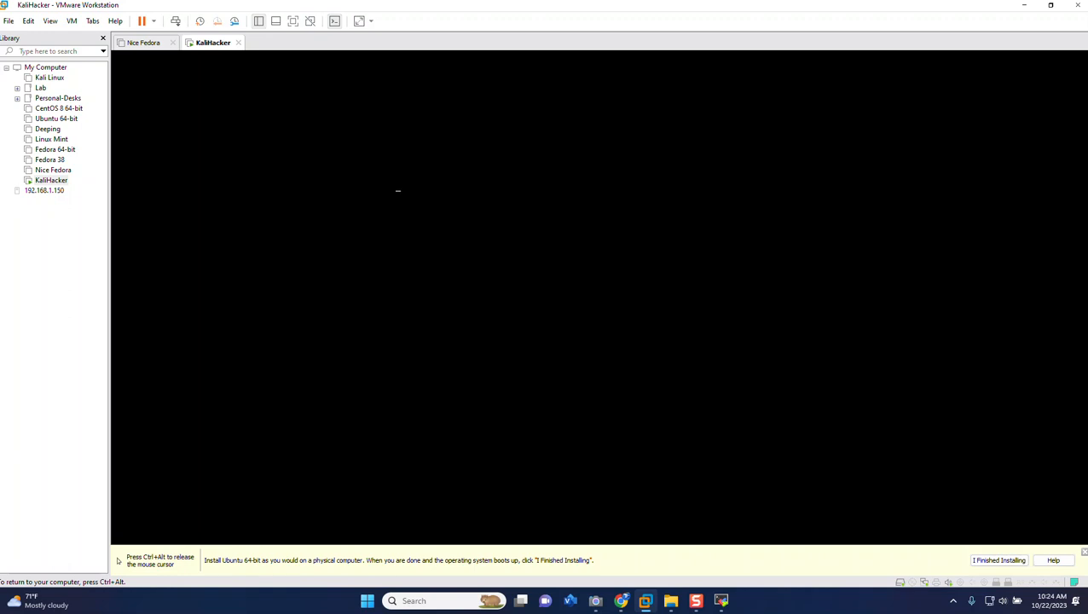
Show the virtual machine in full screen and log in to Kali with the new user's username and account password
key("ctrl+alt")
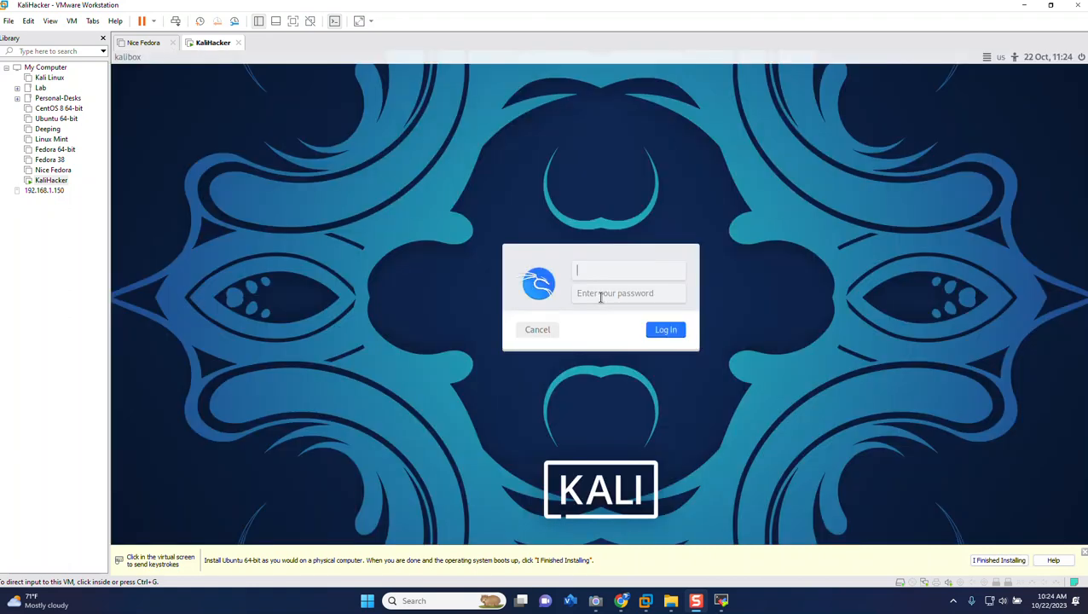
left_click(293, 21)
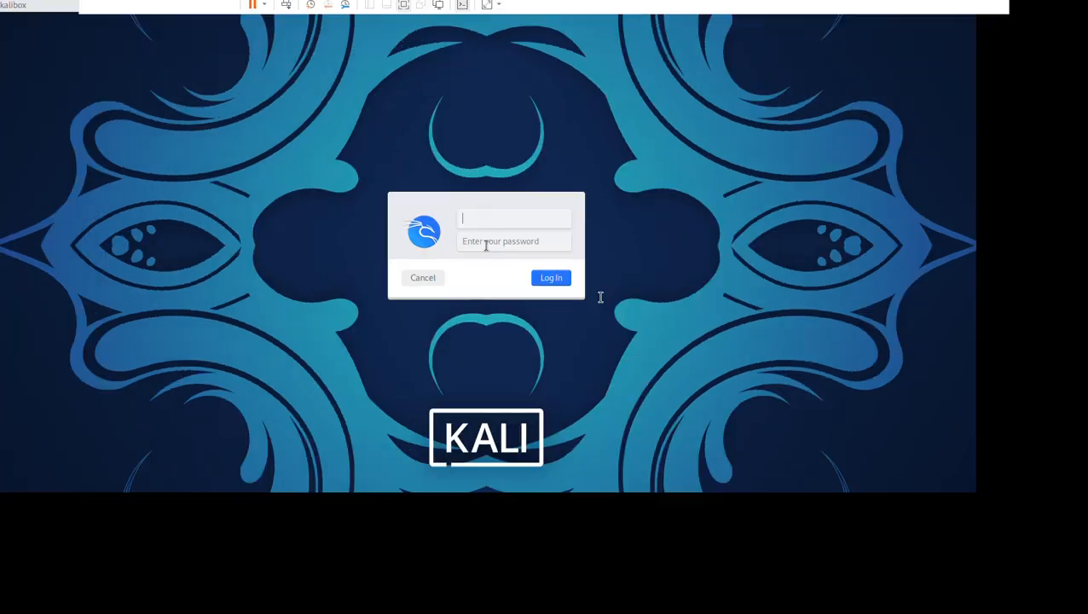
type("stebid")
key("Tab")
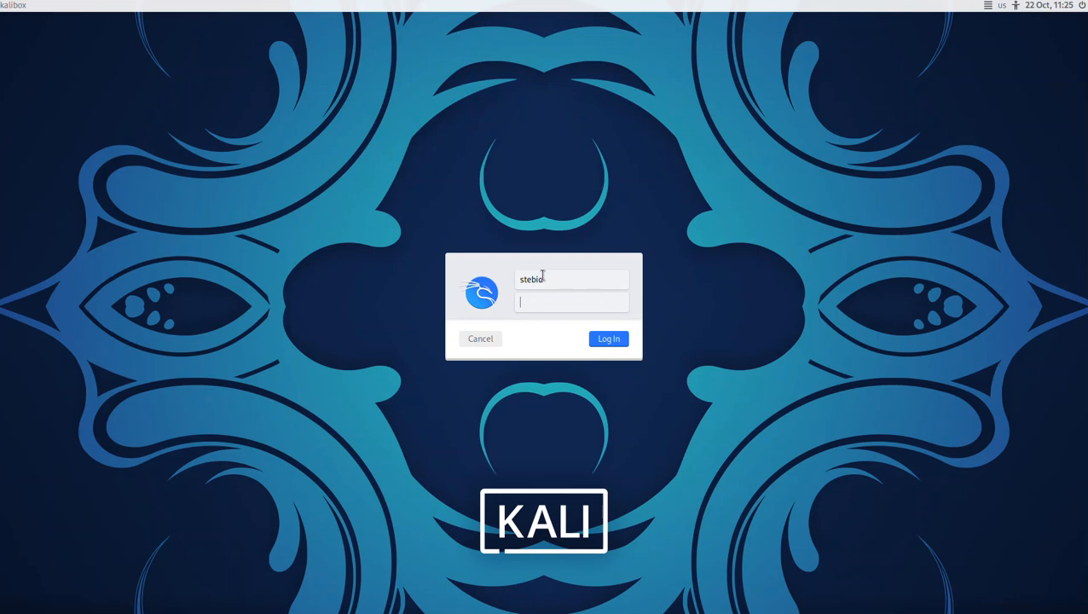
type("************")
key("Return")
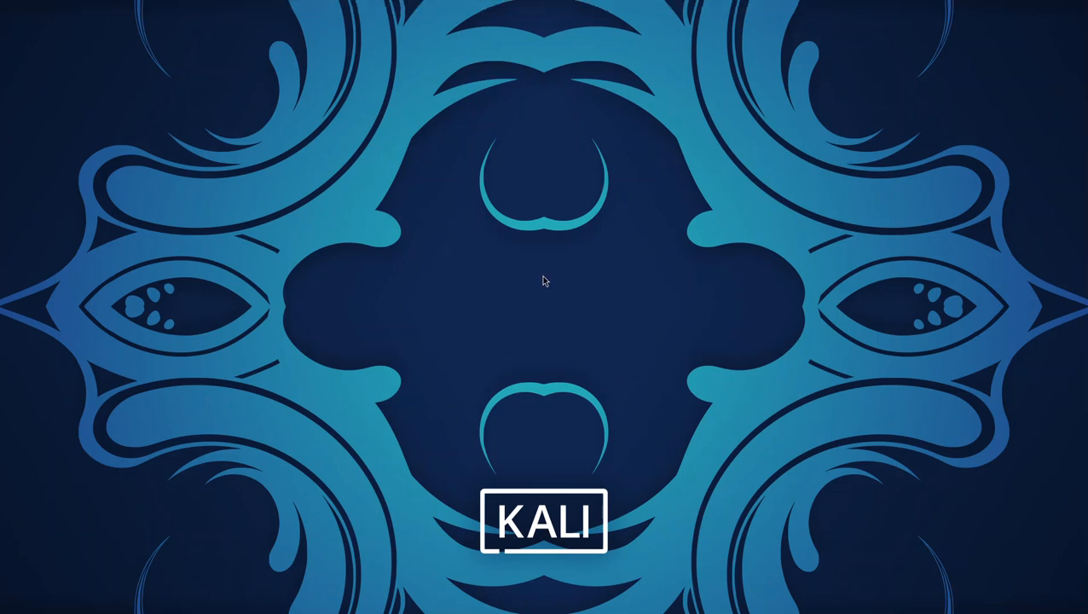